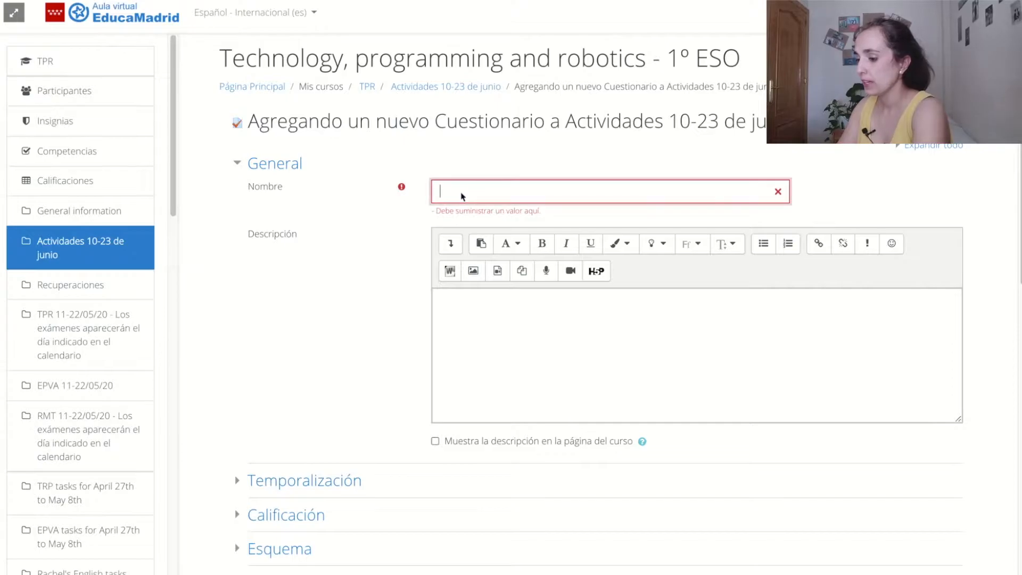
Save the new questionnaire with its default settings and open it for editing its questions.
scroll(442, 331, down, 8)
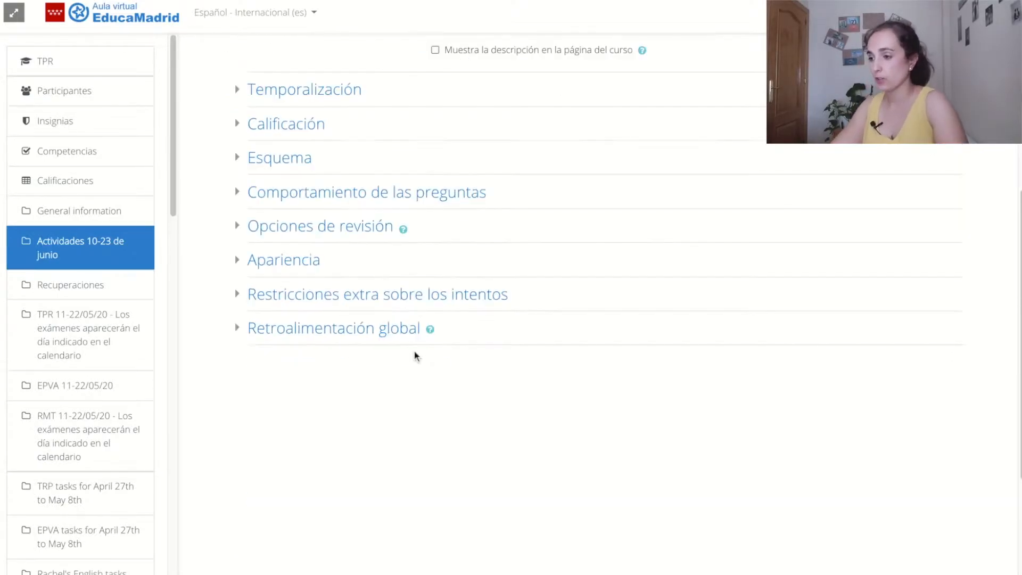
click(656, 523)
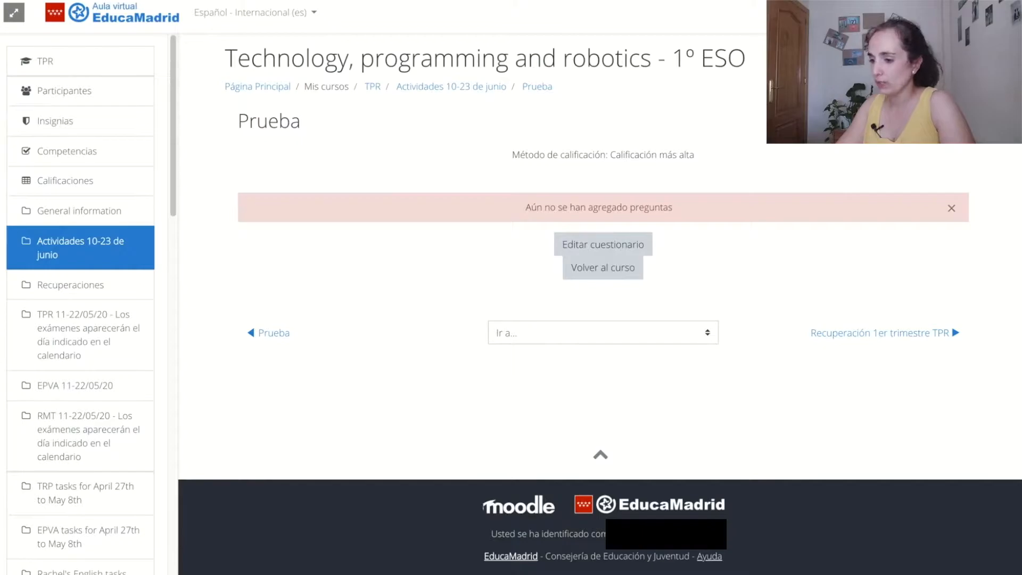
click(636, 250)
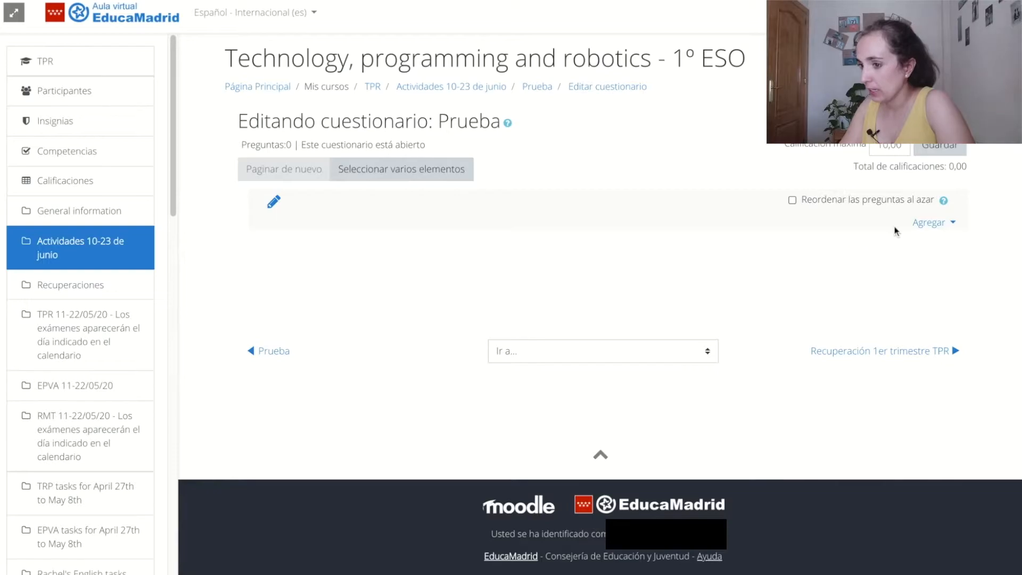
Add a new question of type Opción múltiple to the Prueba questionnaire.
click(942, 222)
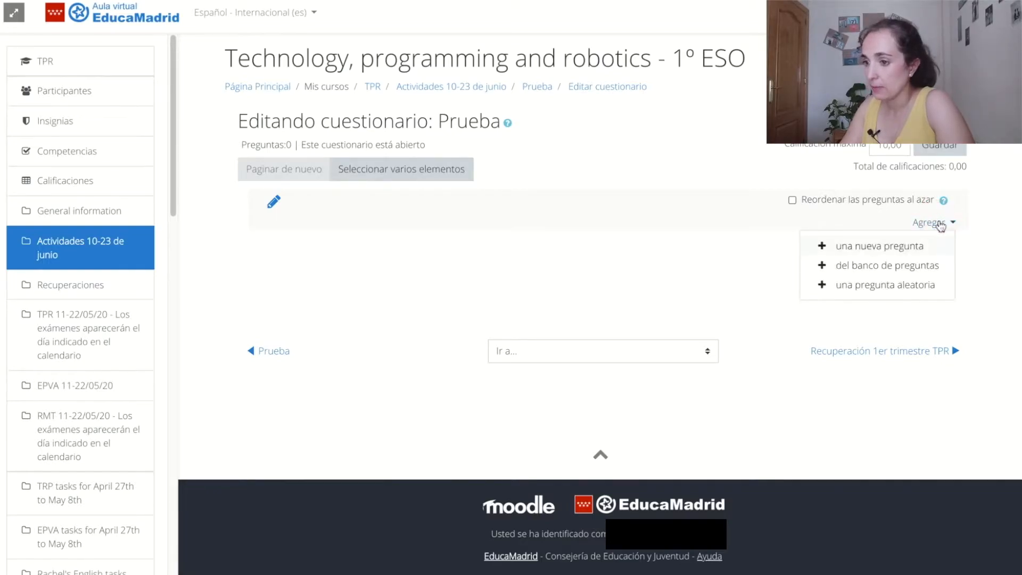
click(907, 248)
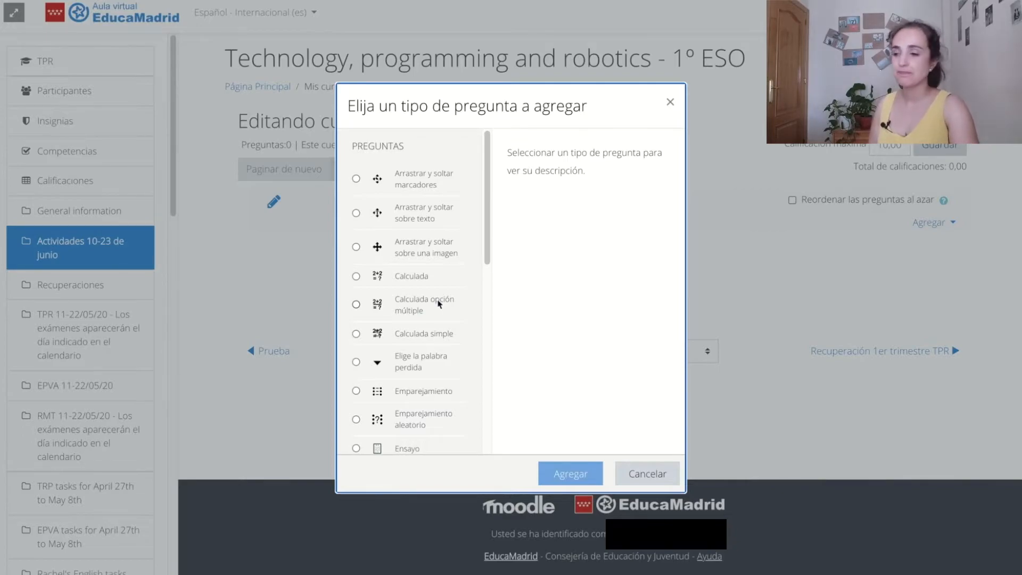
scroll(445, 325, down, 3)
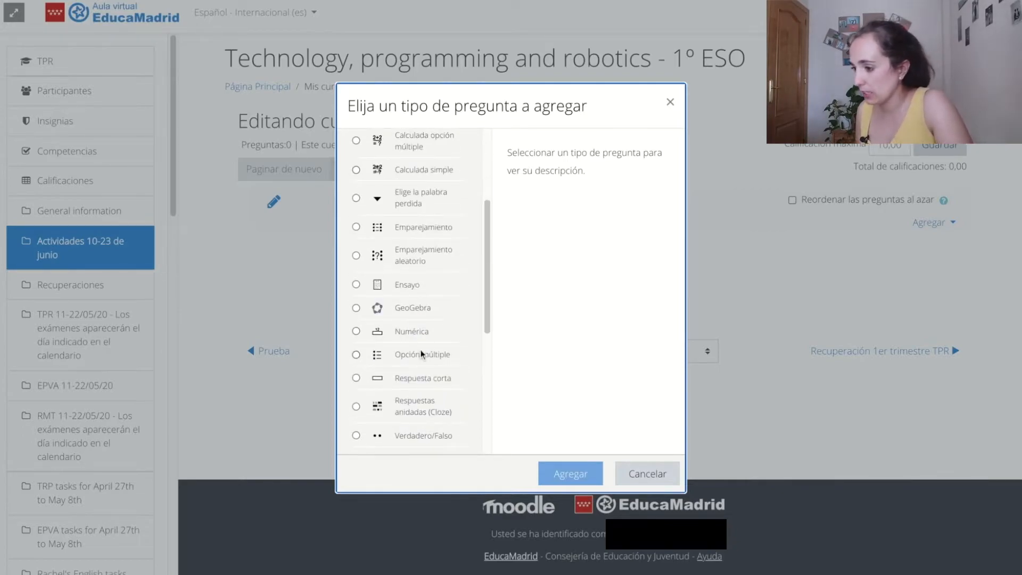
click(421, 354)
click(571, 474)
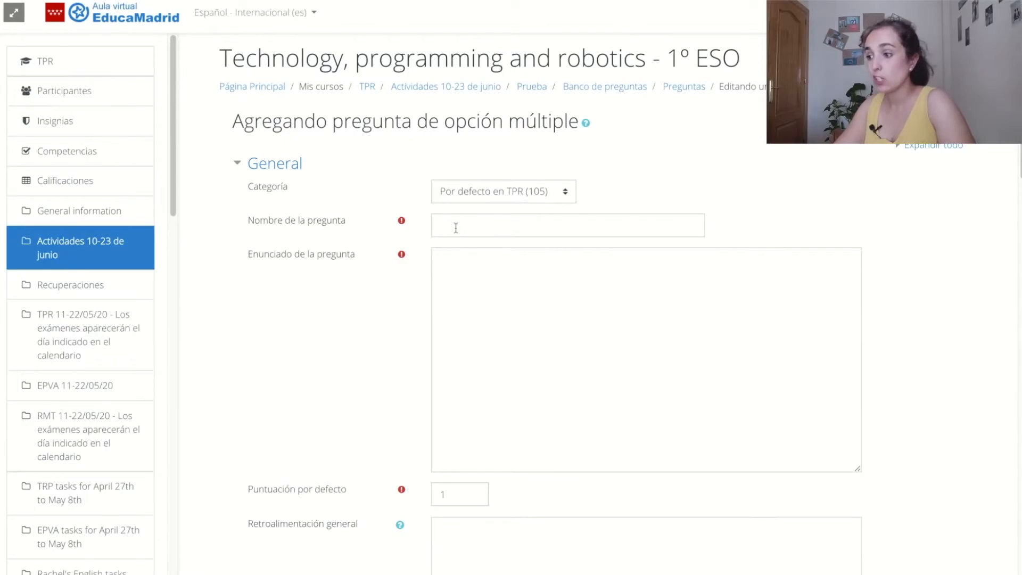
Name the question "Prueba quiz" and enter the statement "¿De qué color es el caballo blanco de Santiago?".
click(496, 228)
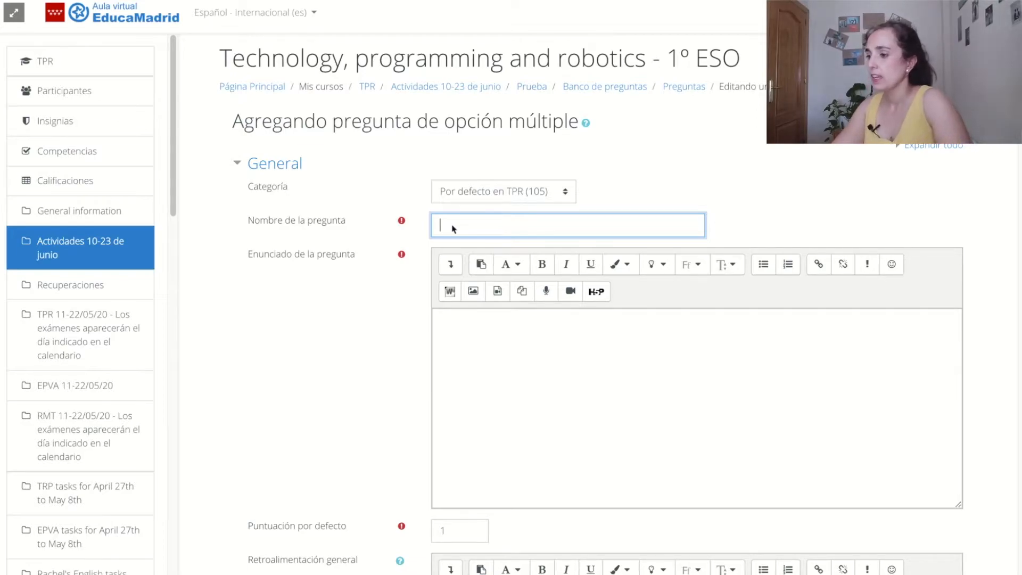
text(ueba quiz)
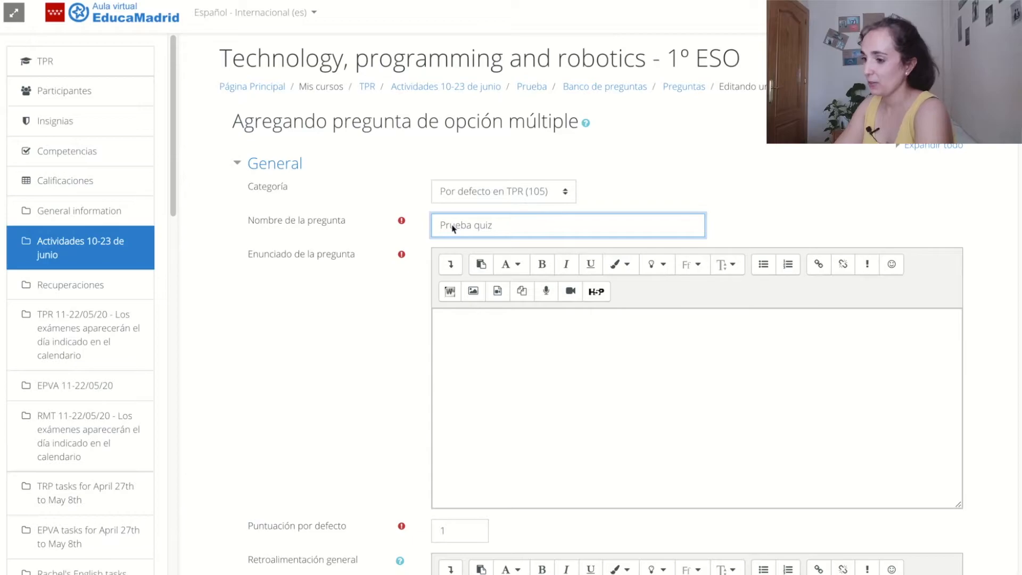
click(453, 386)
text(¿)
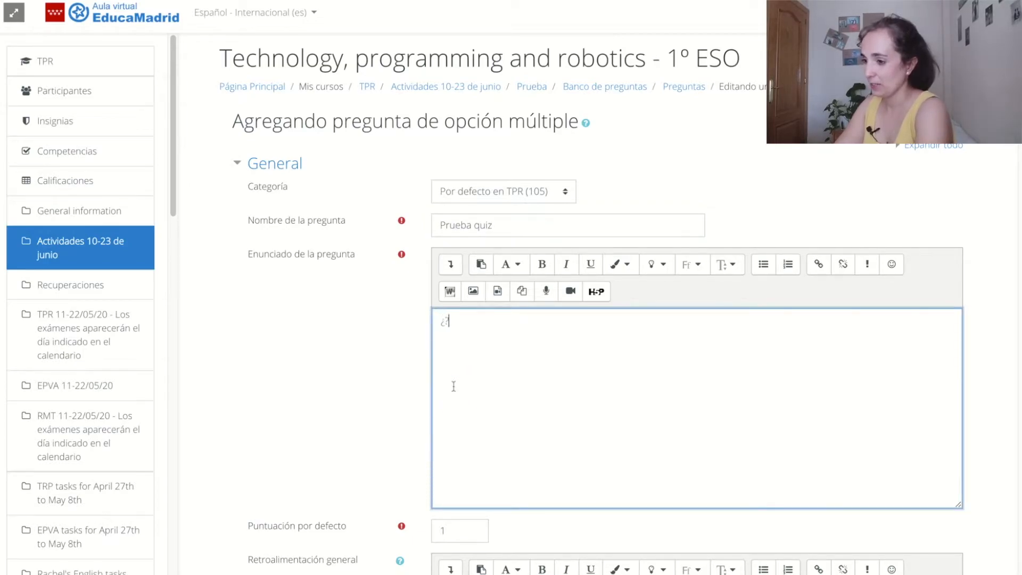
text(De qué color )
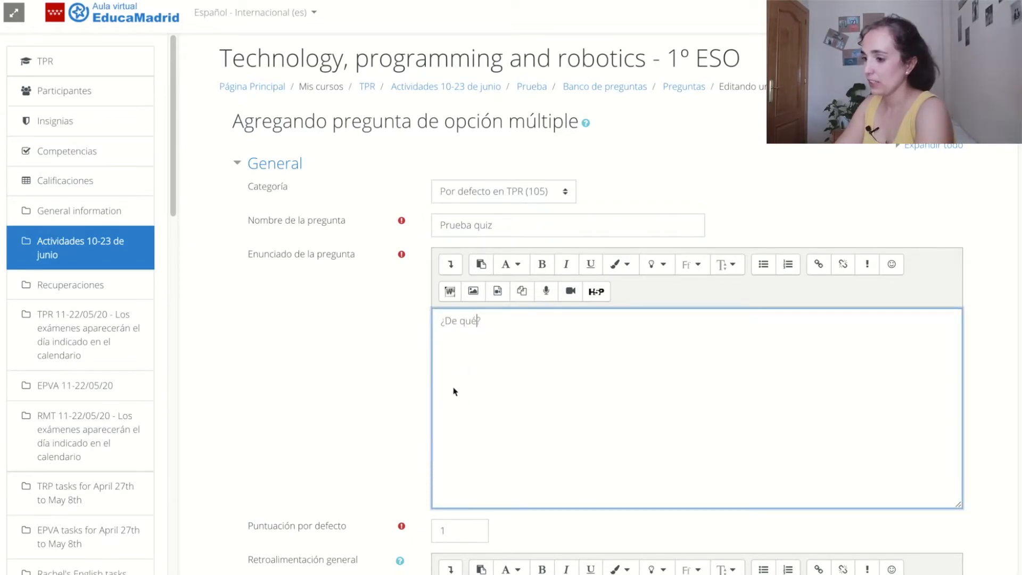
text(es el caballo )
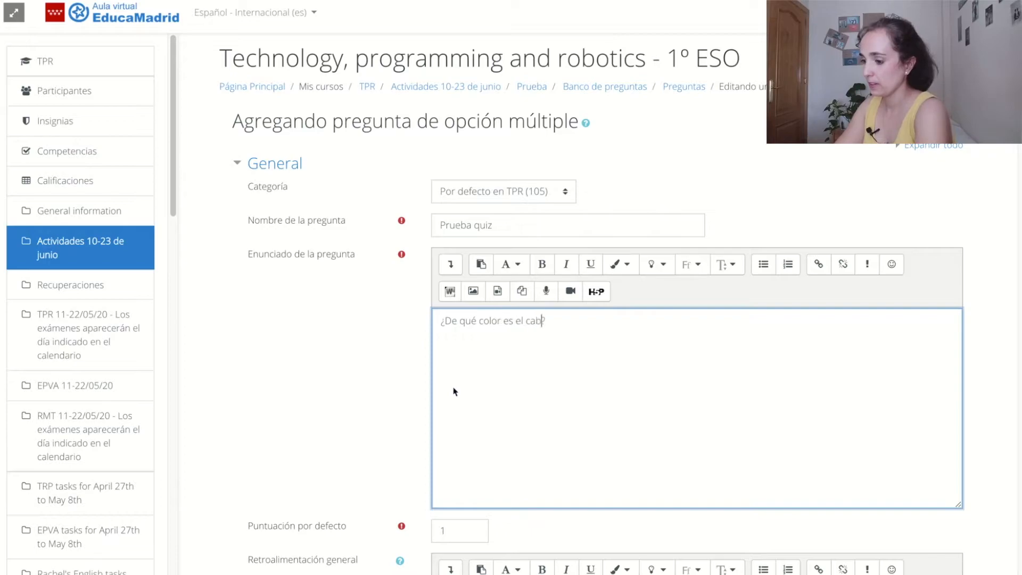
text(blanco de S)
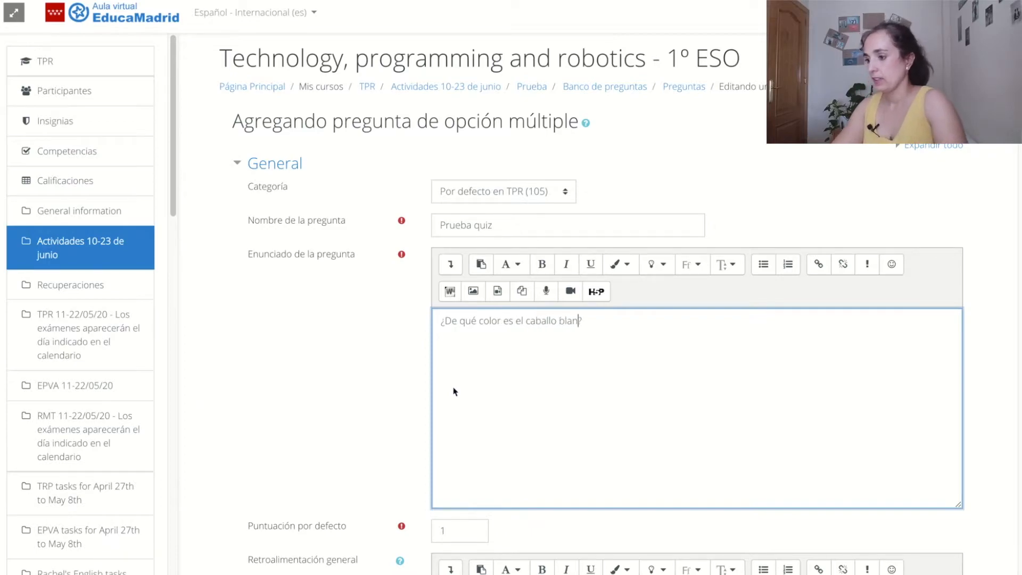
text(antiago)
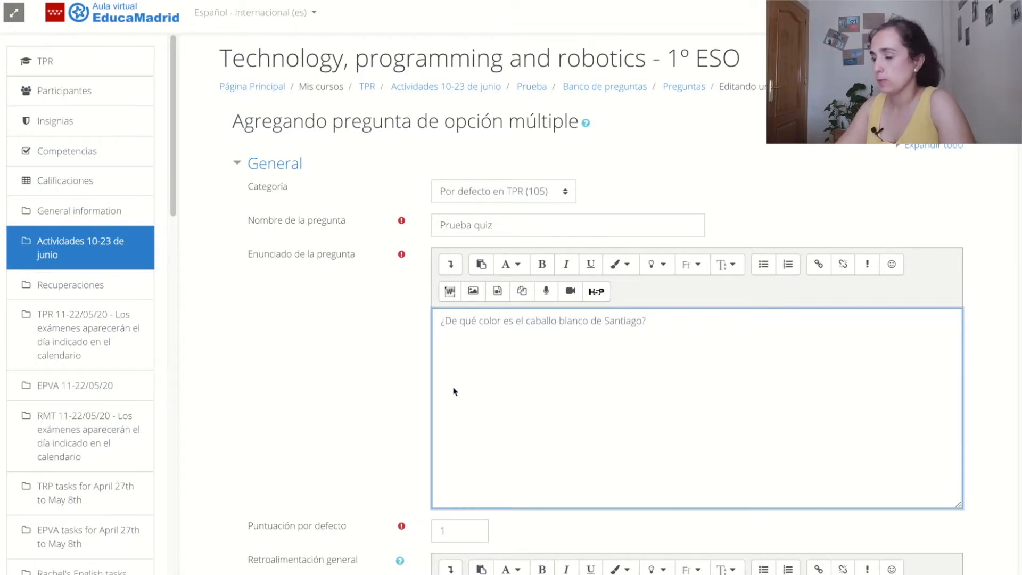
Fill in Elección 1 with the answer "Blanco", a grade of 100% and the feedback "Enhorabuena!".
scroll(362, 401, down, 10)
scroll(362, 401, up, 4)
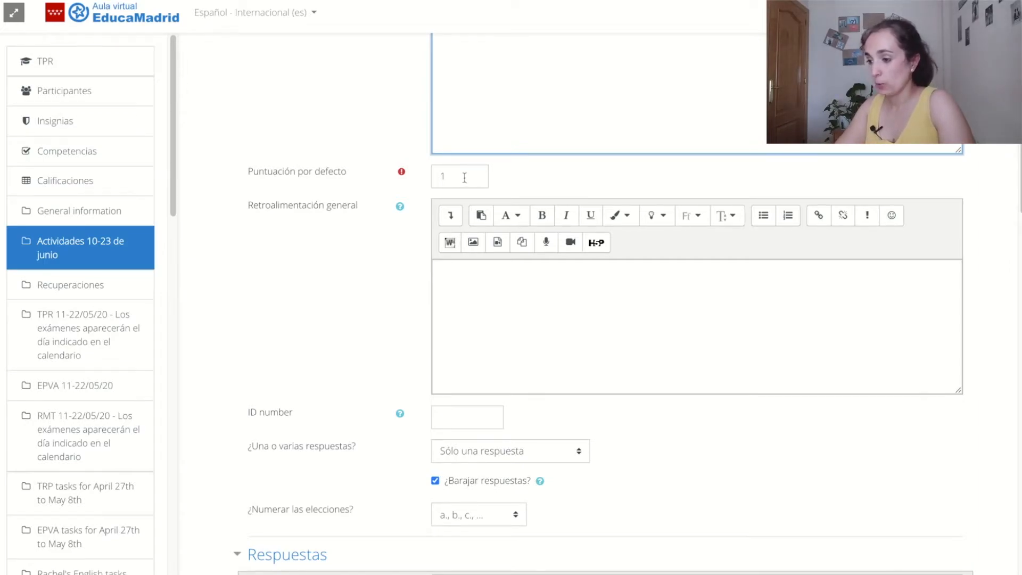
click(490, 308)
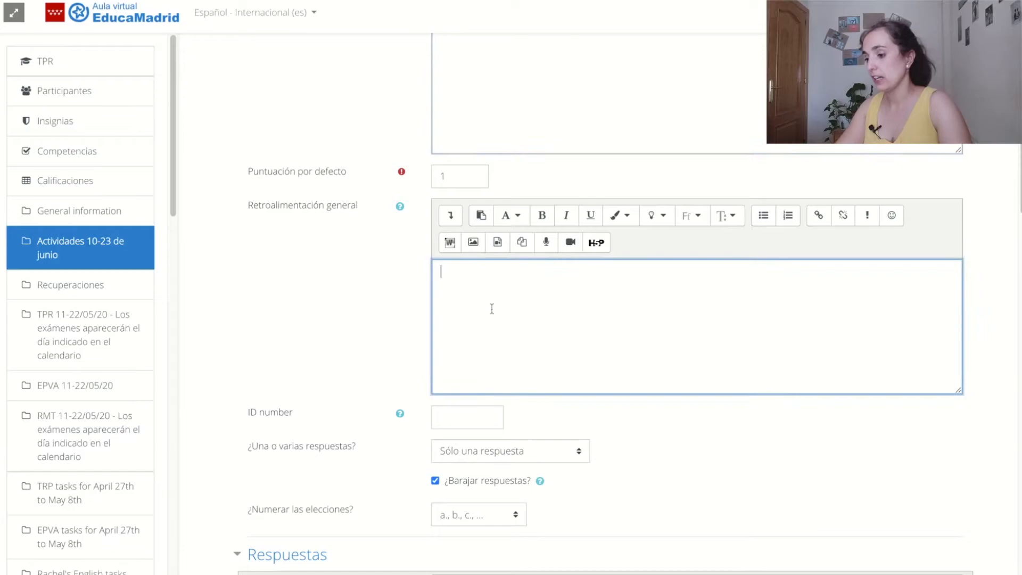
scroll(373, 351, down, 1)
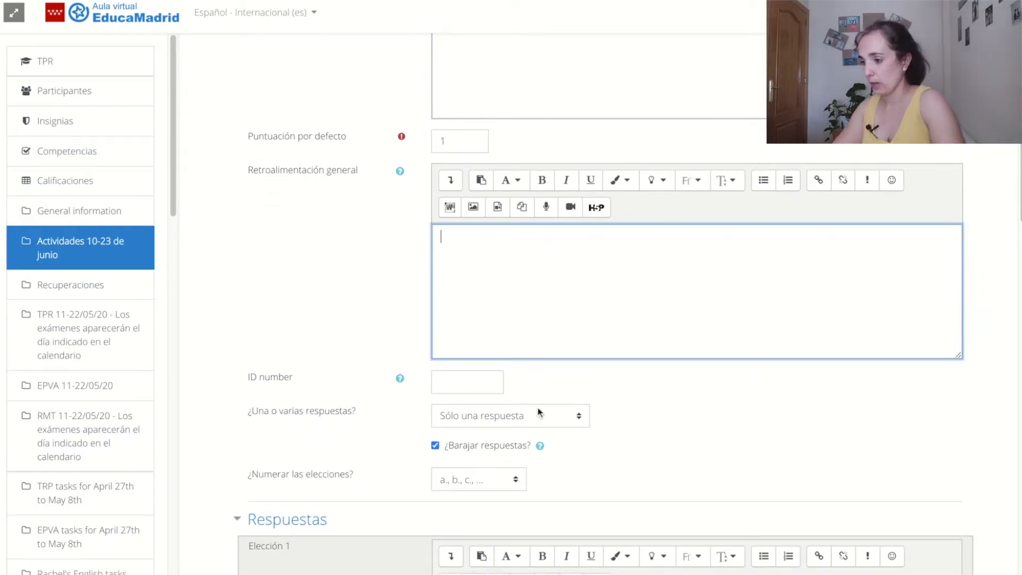
scroll(638, 392, down, 2)
scroll(638, 392, down, 4)
click(464, 315)
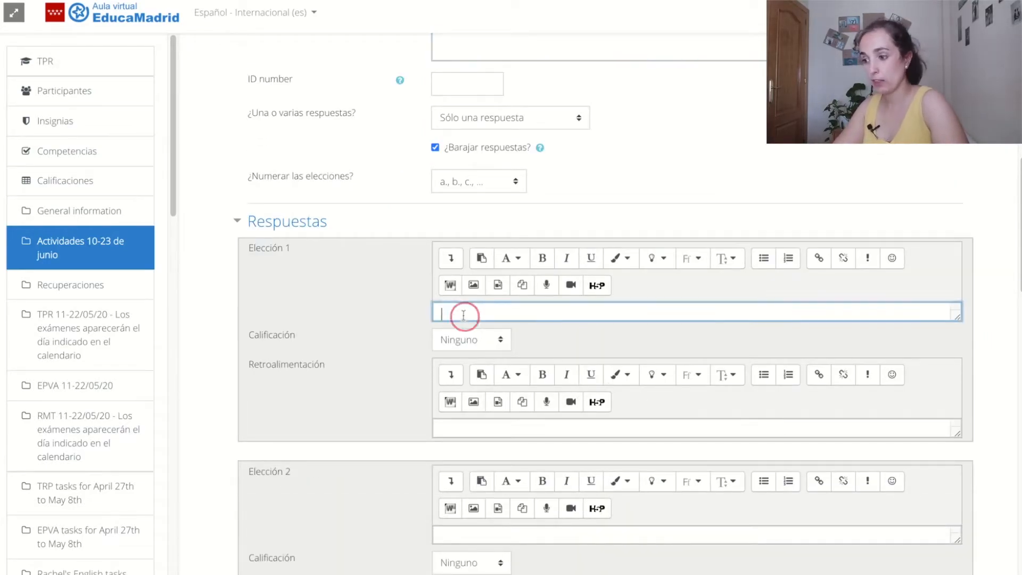
text(Blanco)
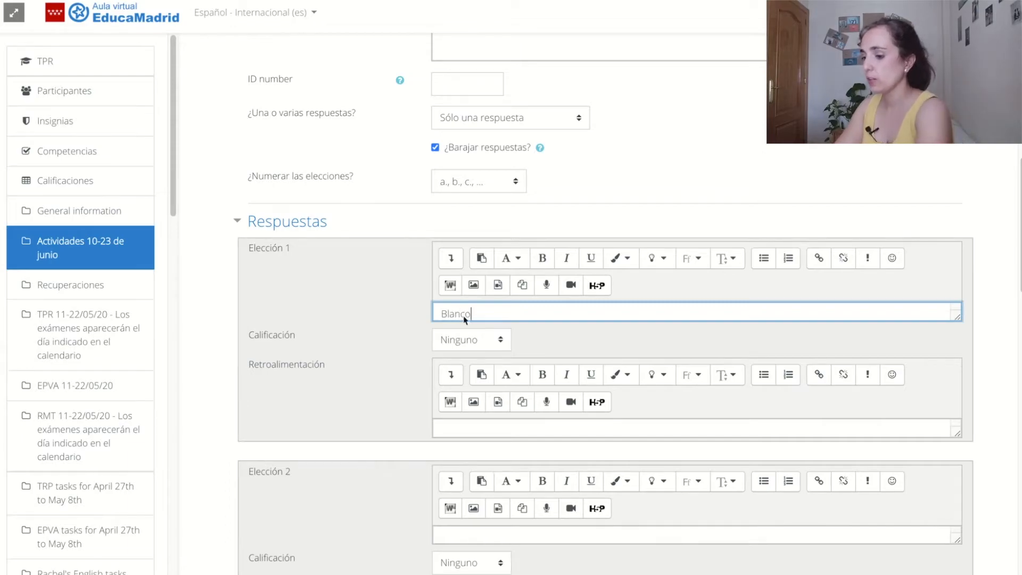
key(Tab)
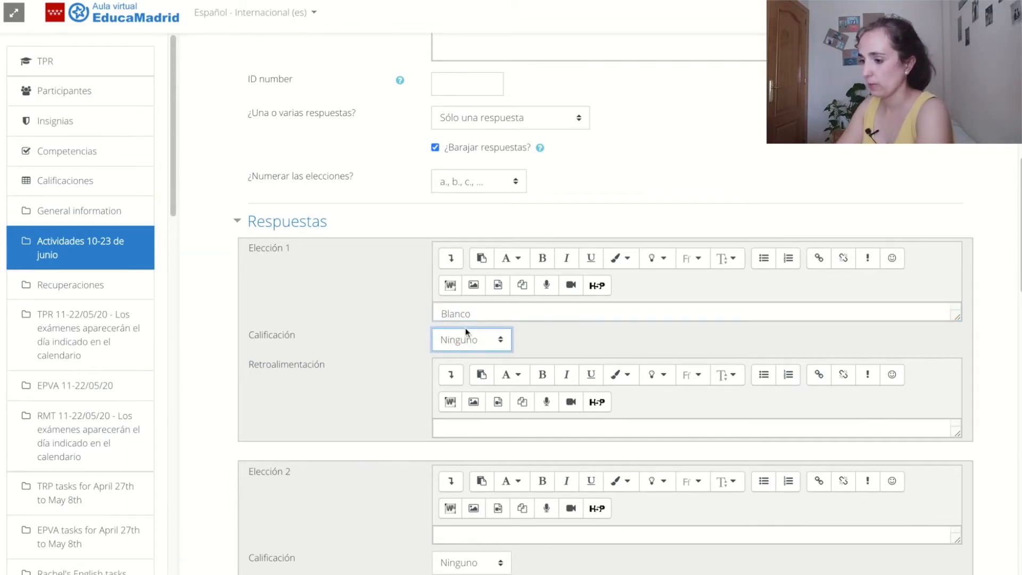
click(462, 428)
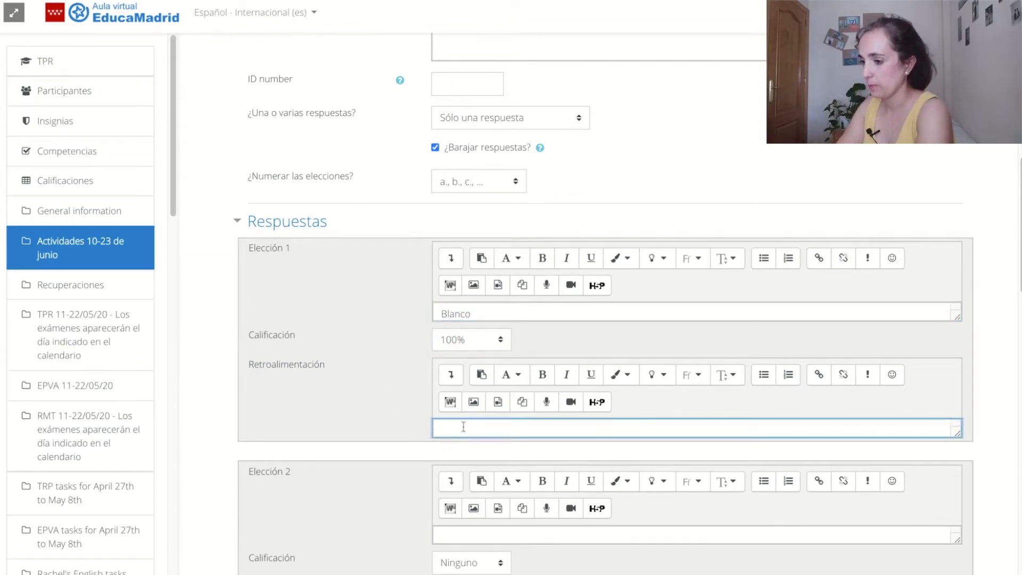
text(Enho)
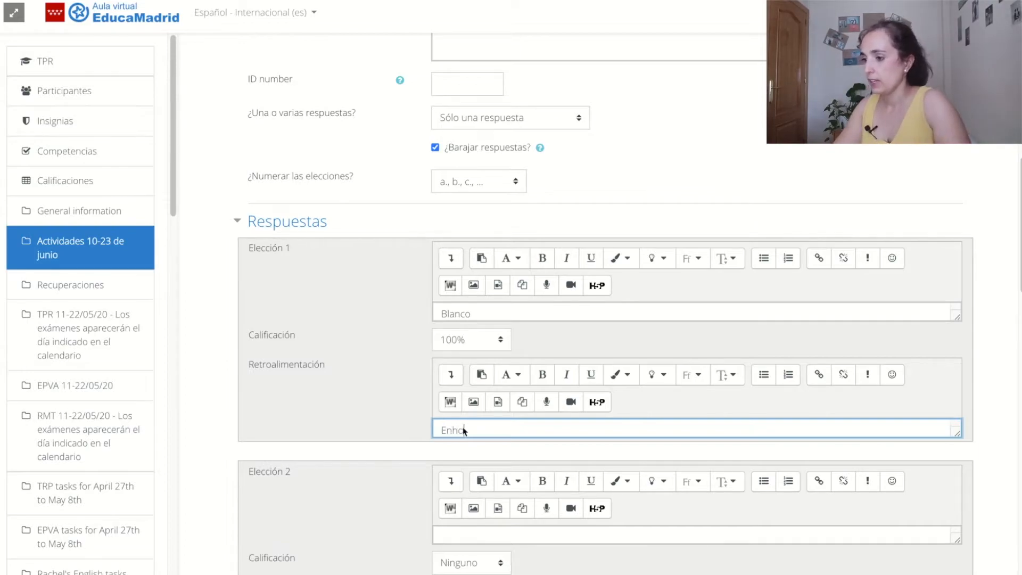
text(rabuena!)
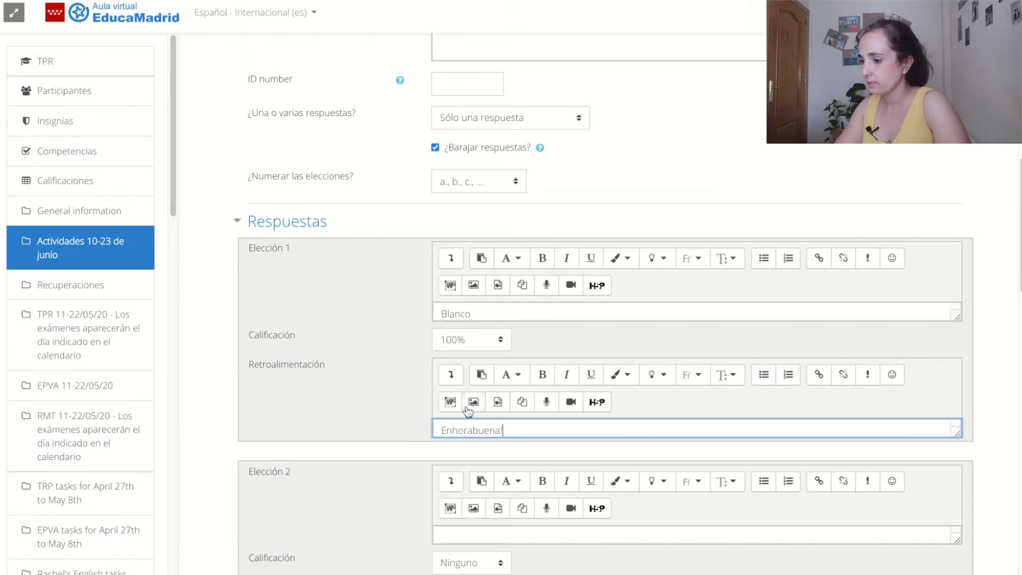
Fill in Elección 2 with the answer "Negro" and the feedback "Lee bien el enunciado".
scroll(466, 416, down, 1)
click(498, 521)
text(Negro)
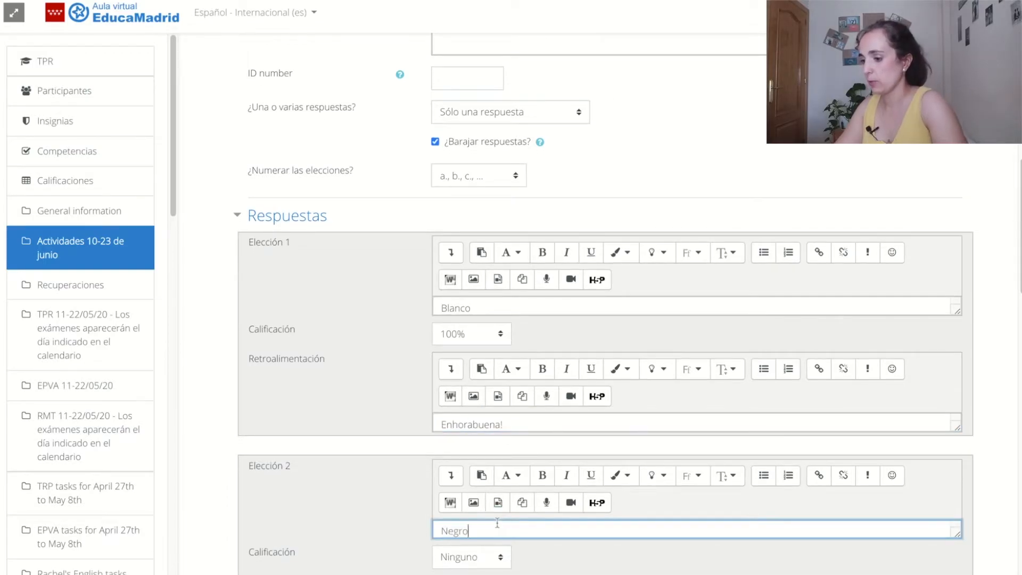
scroll(359, 448, down, 2)
scroll(360, 446, down, 2)
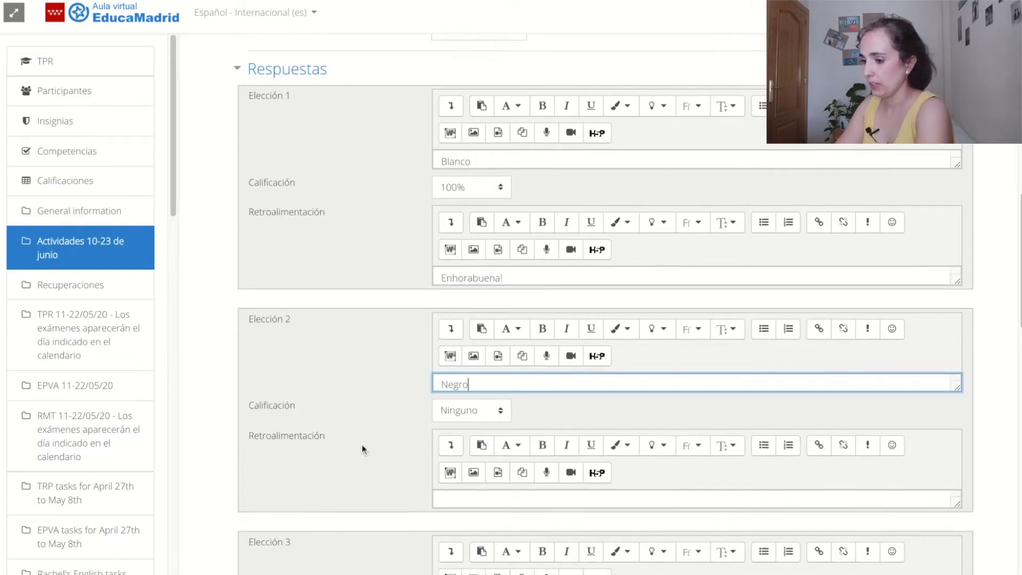
click(469, 476)
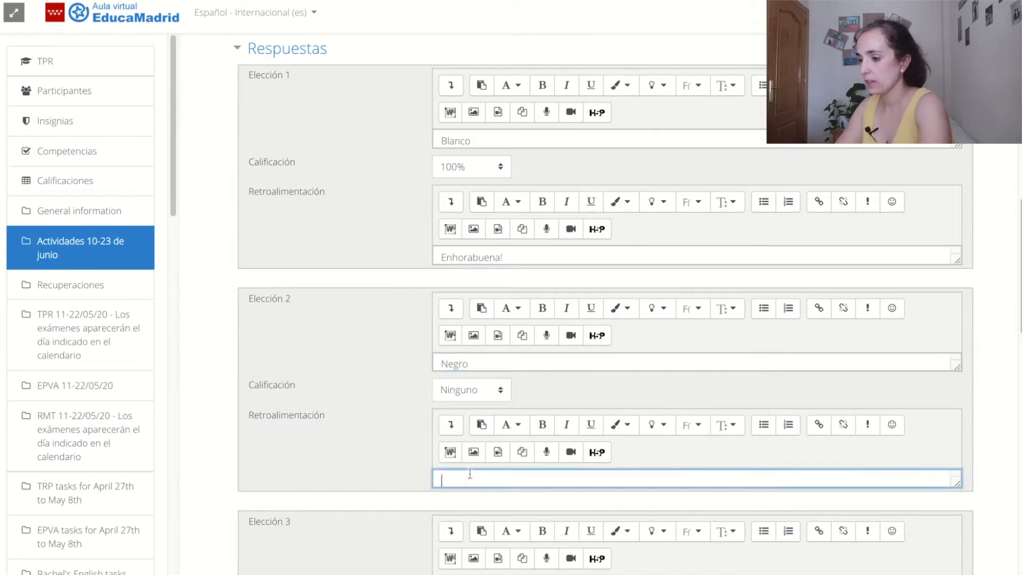
text(Lee bien )
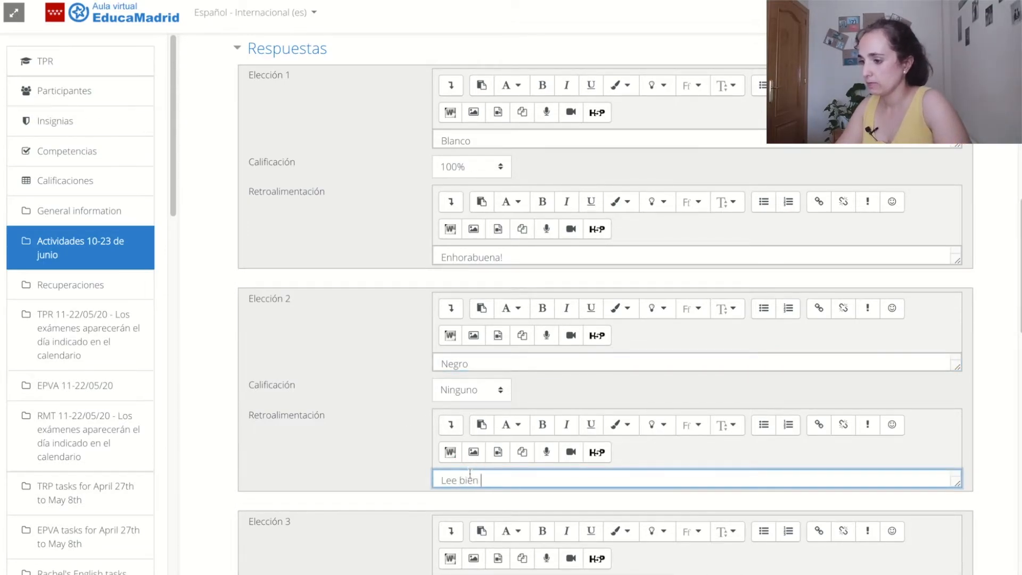
text(el enunciado)
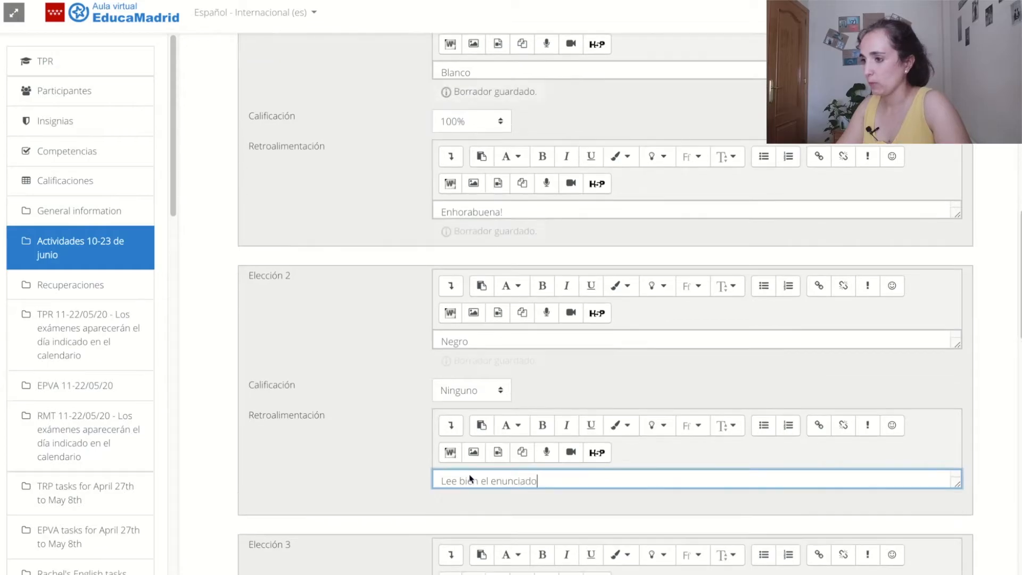
Copy the feedback "Lee bien el enunciado" from Elección 2 into the feedback of Elección 3.
triple_click(542, 479)
key(ctrl+c)
key(BackSpace)
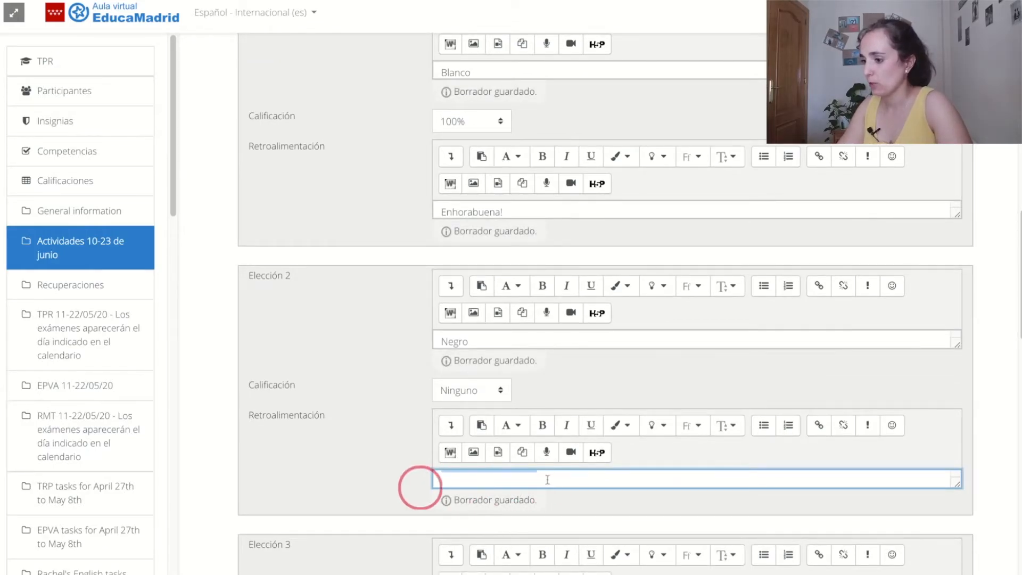
scroll(547, 480, down, 5)
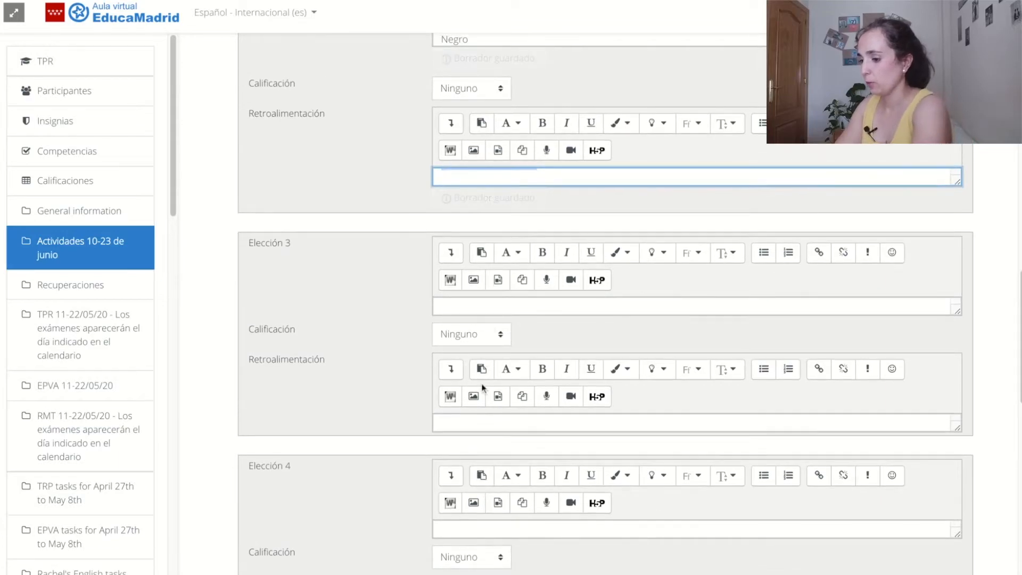
scroll(469, 416, down, 1)
click(469, 400)
key(ctrl+v)
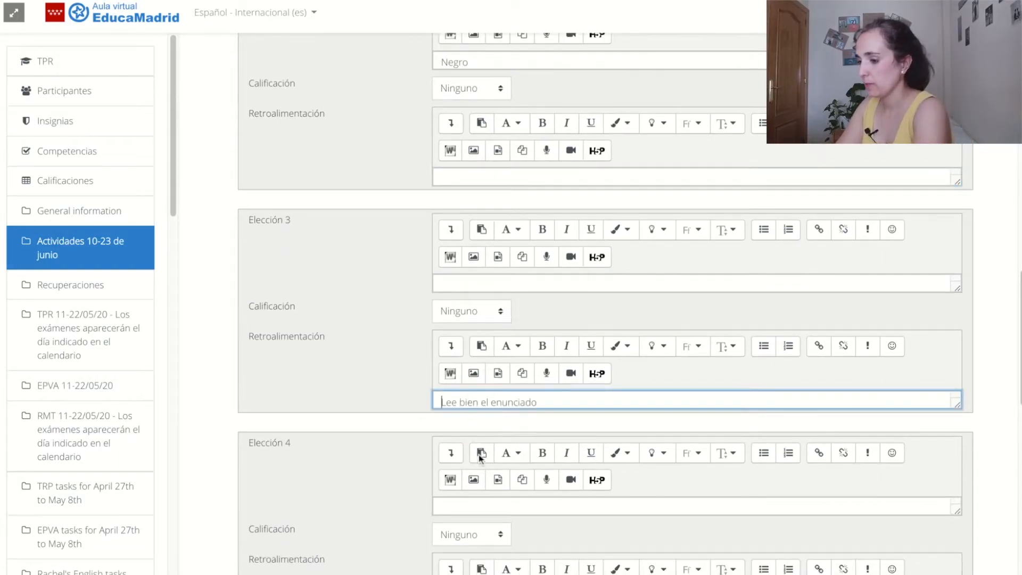
Enter "Arcoiris" as the answer for Elección 3.
click(445, 281)
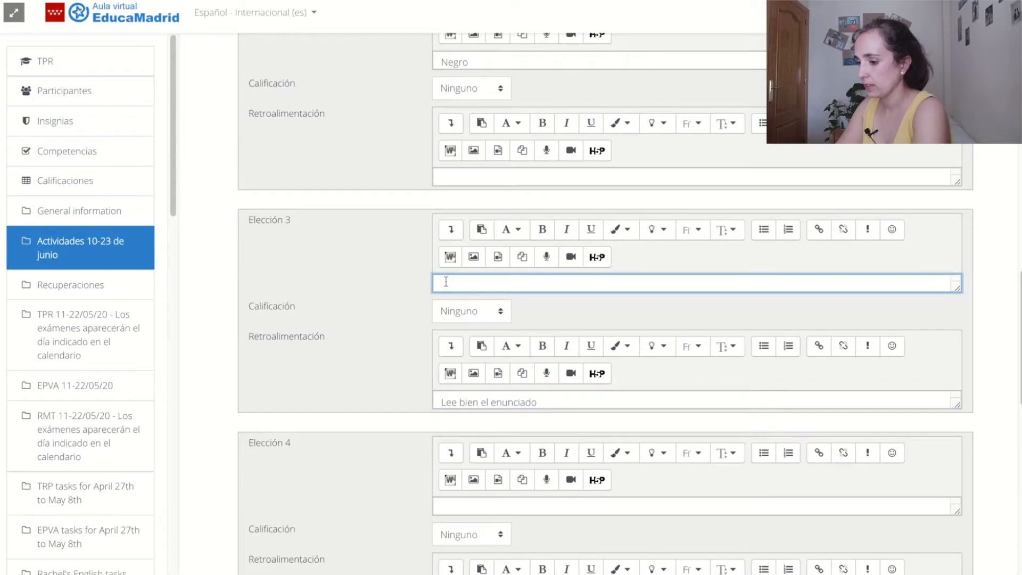
text(Arcoi)
key(BackSpace)
text(oir)
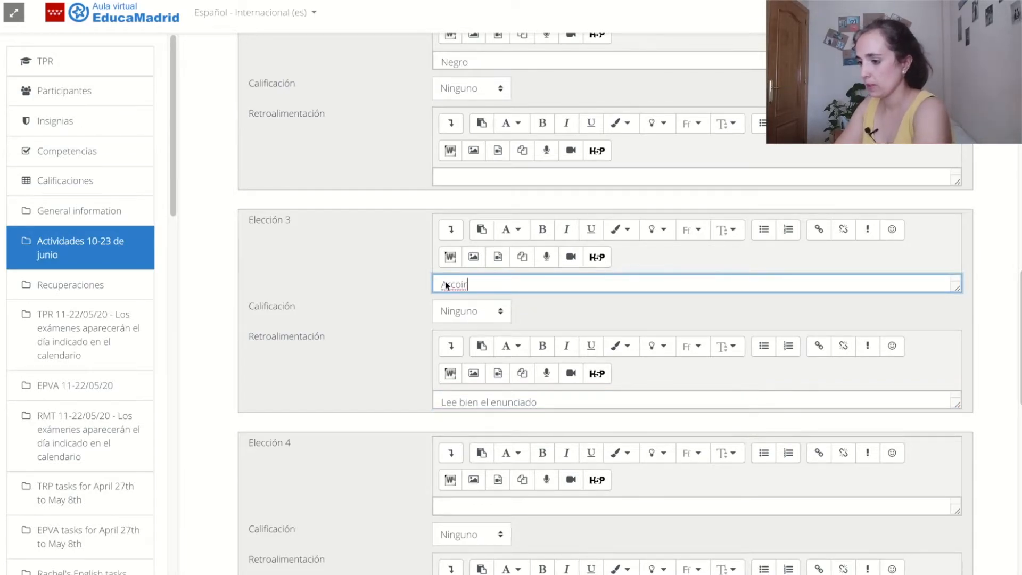
text(is)
Enter "Fosforito" as the answer for Elección 4.
click(481, 508)
text(Fosforit)
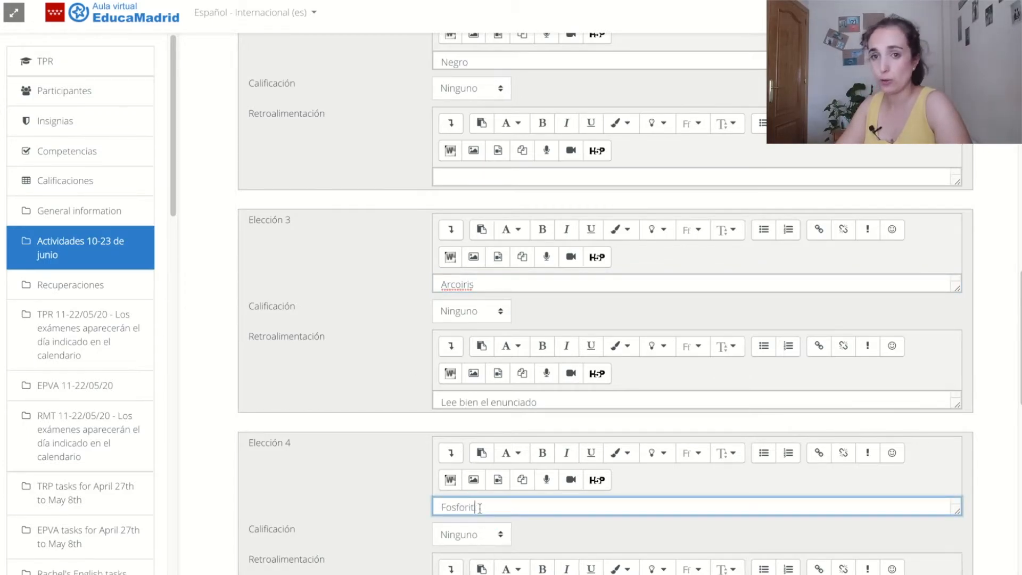
text(o)
key(Return)
scroll(372, 513, down, 2)
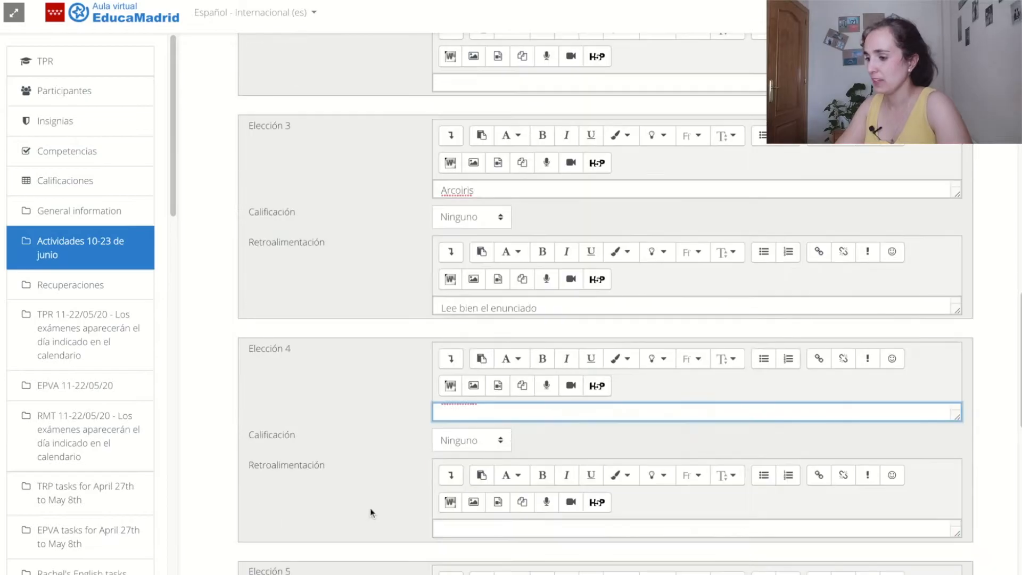
Paste the feedback "Lee bien el enunciado" into the feedback of Elección 4.
click(450, 528)
key(ctrl+v)
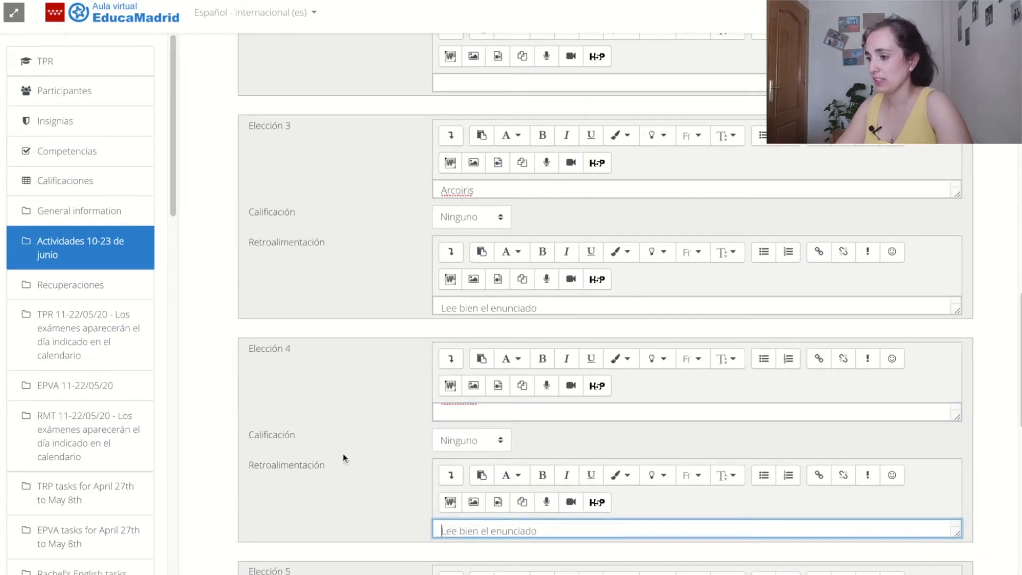
Expand the Múltiples intentos settings of the multiple-choice question and save the question.
scroll(343, 453, down, 2)
scroll(345, 452, down, 7)
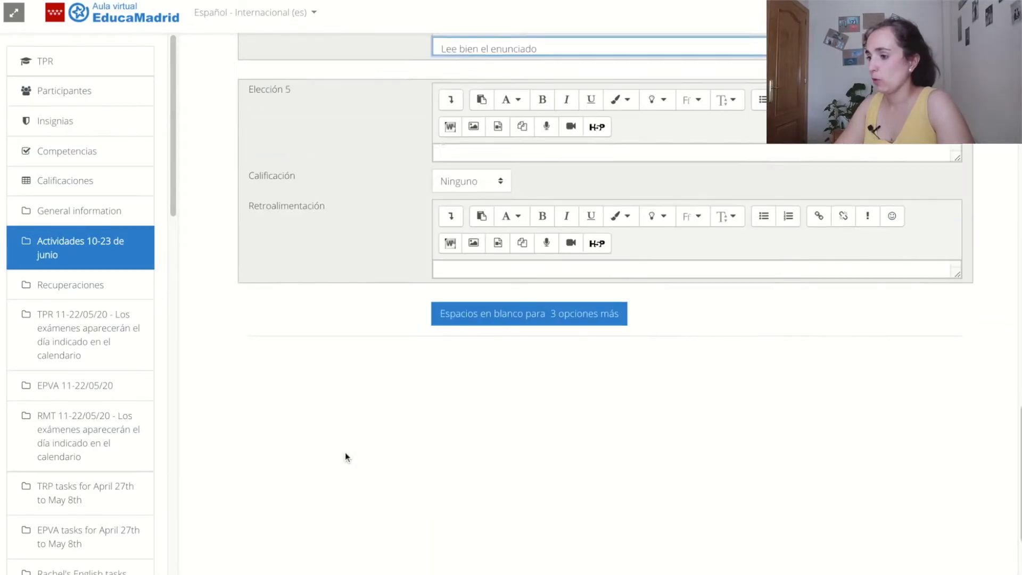
scroll(422, 377, up, 1)
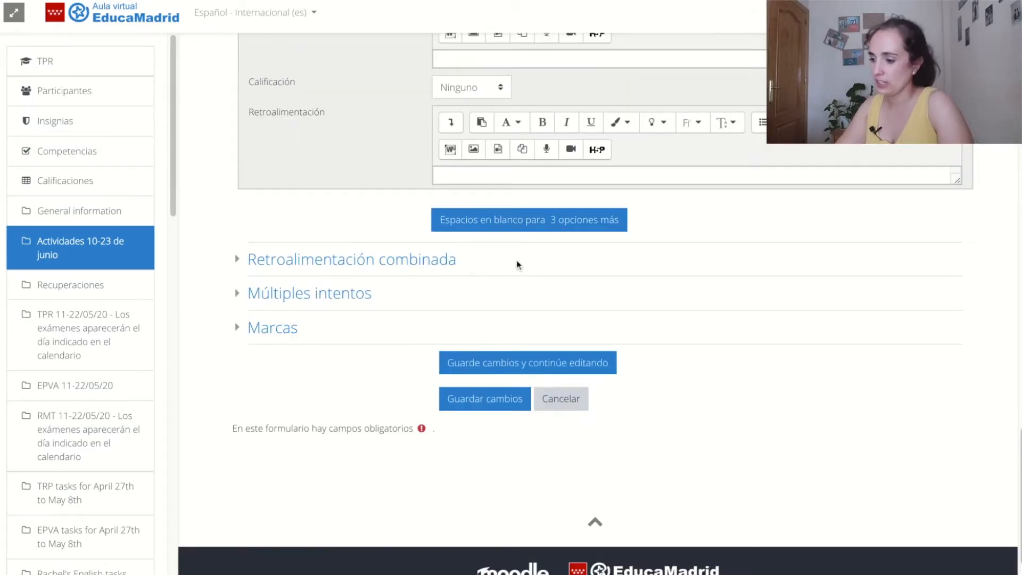
click(318, 299)
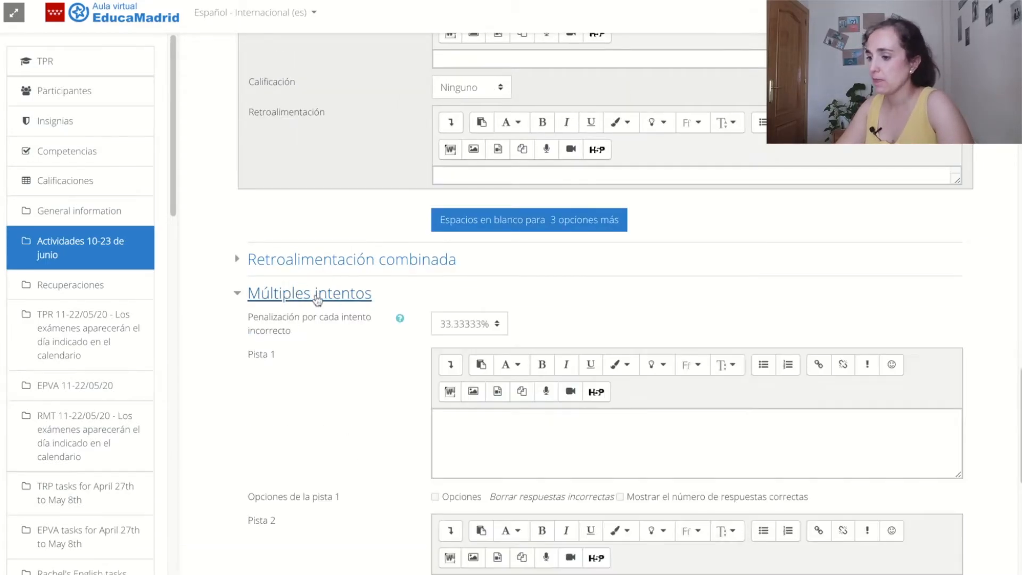
scroll(394, 412, down, 3)
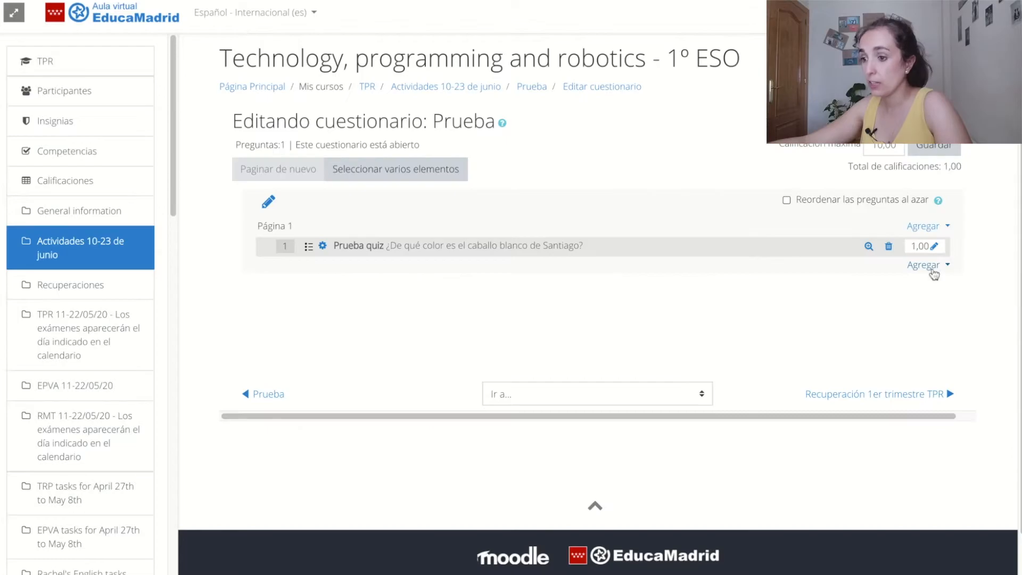
Add a new question of type "Arrastrar y soltar sobre una imagen" after the first question in the questionnaire.
click(932, 269)
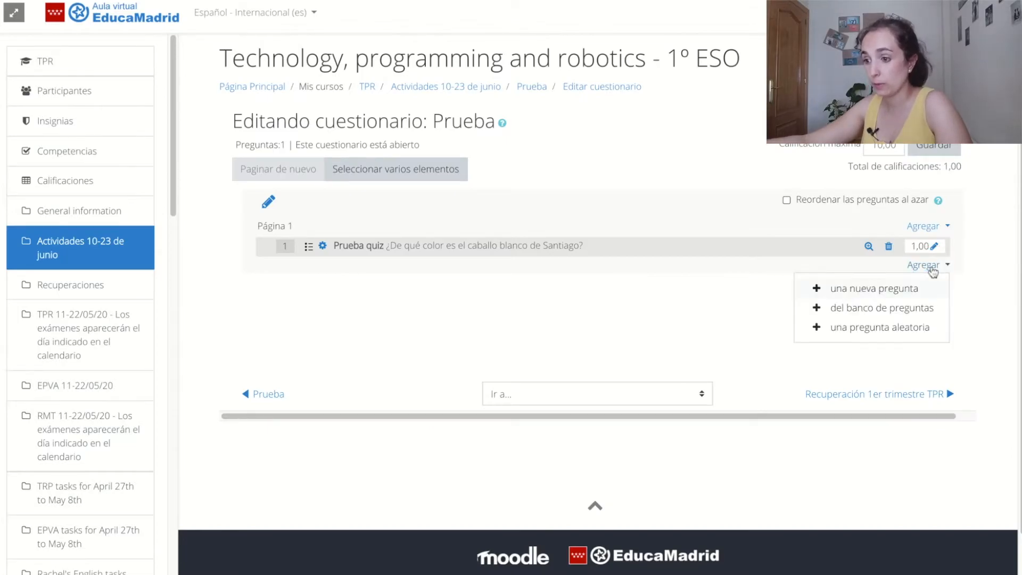
click(897, 289)
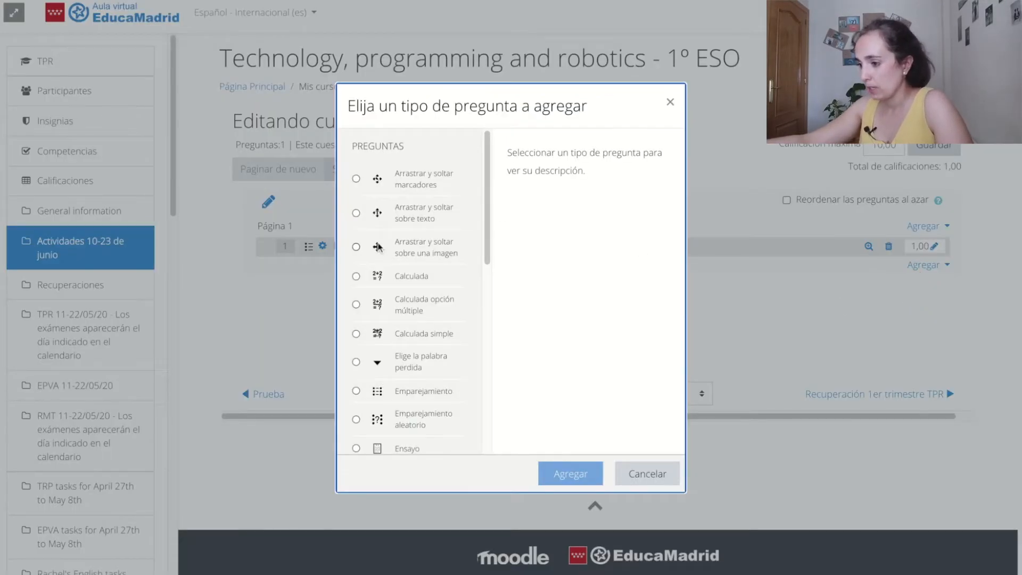
scroll(416, 223, down, 1)
click(416, 215)
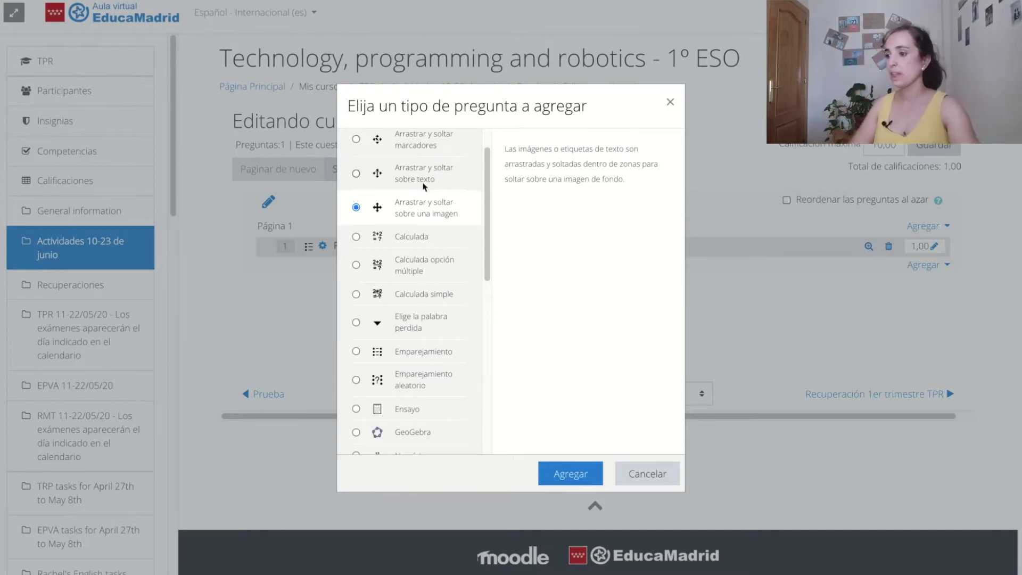
click(582, 477)
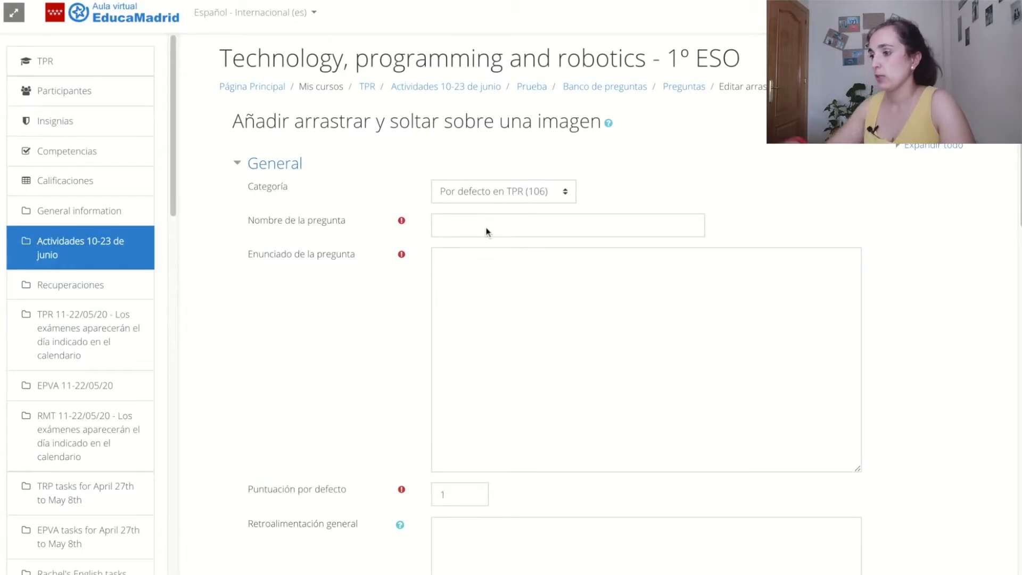
Name the question "Prueba drag and drop".
click(486, 227)
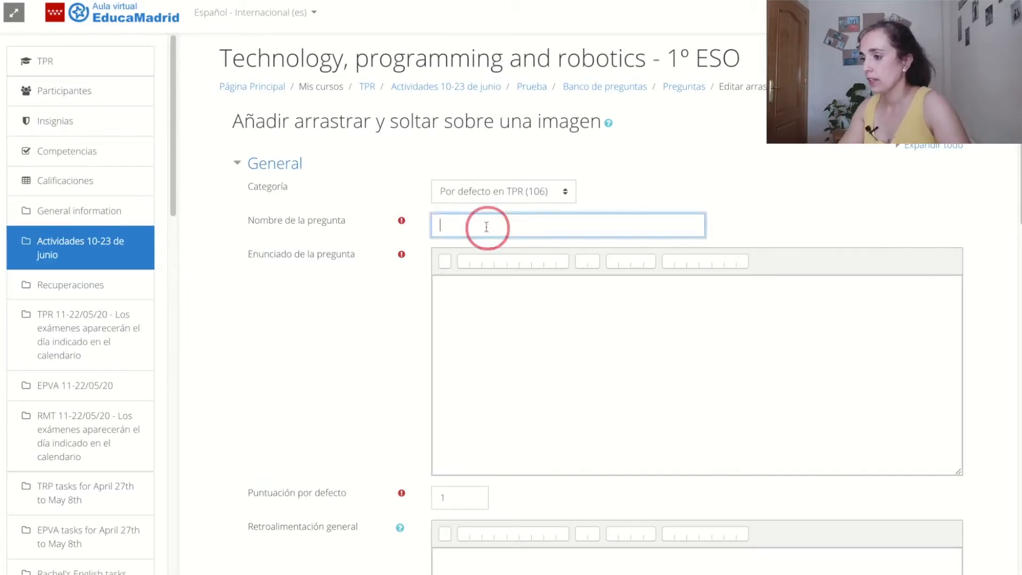
text(Prueba dra)
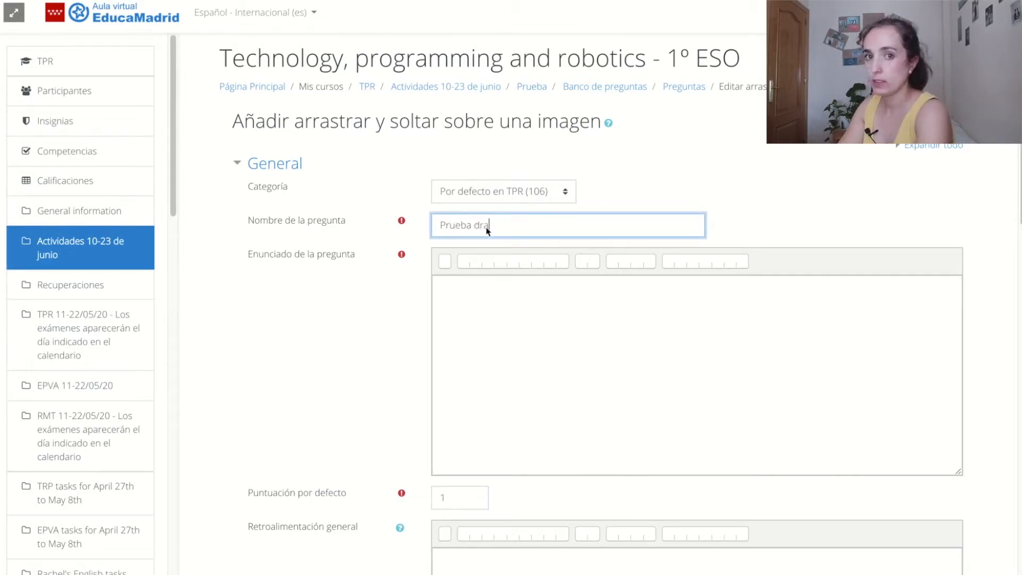
text(g and drop)
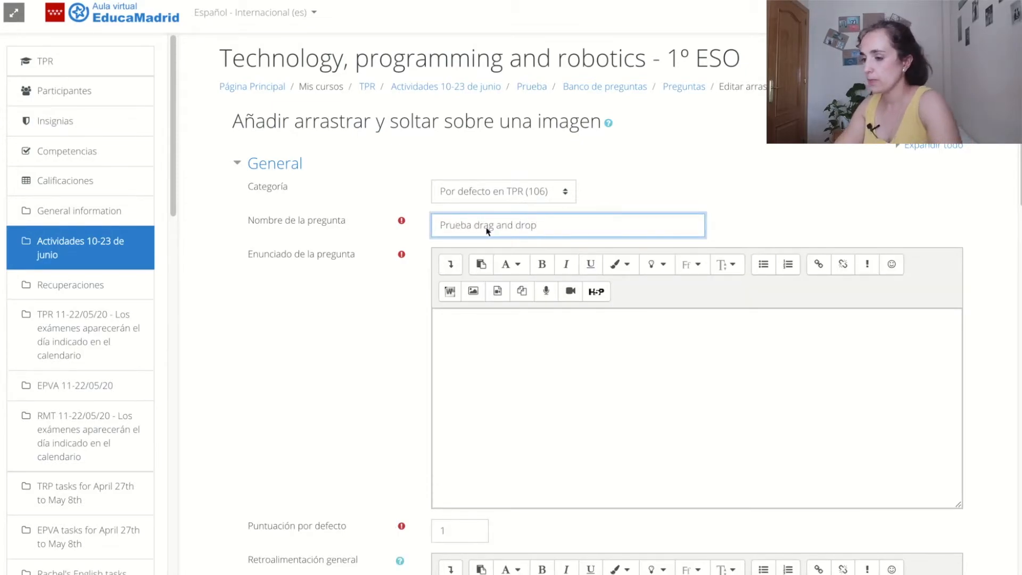
Enter "Arrastra los nombres de cada hueso a su lugar" as the question statement.
click(524, 374)
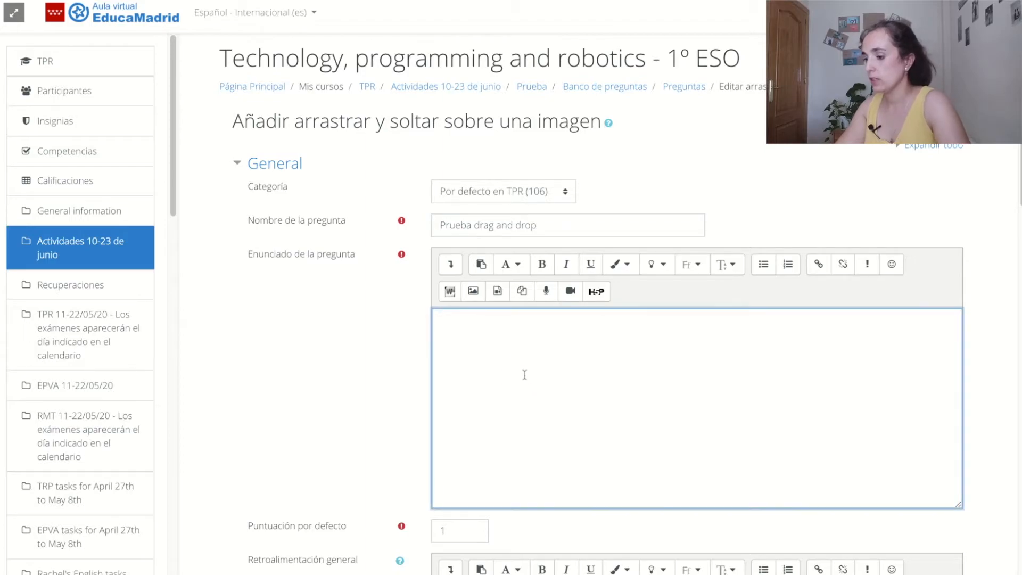
text(Arras)
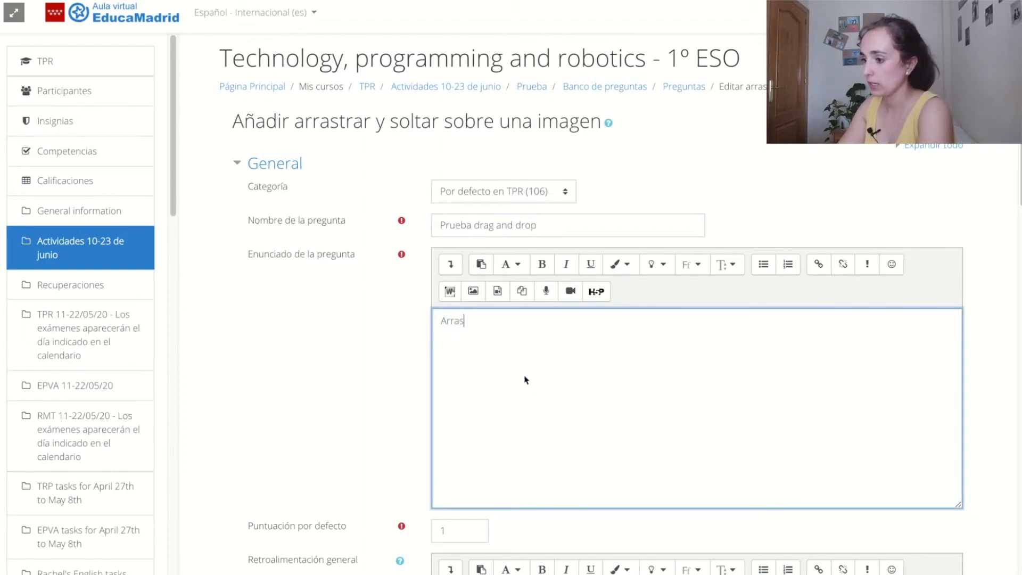
text(tra los nombres )
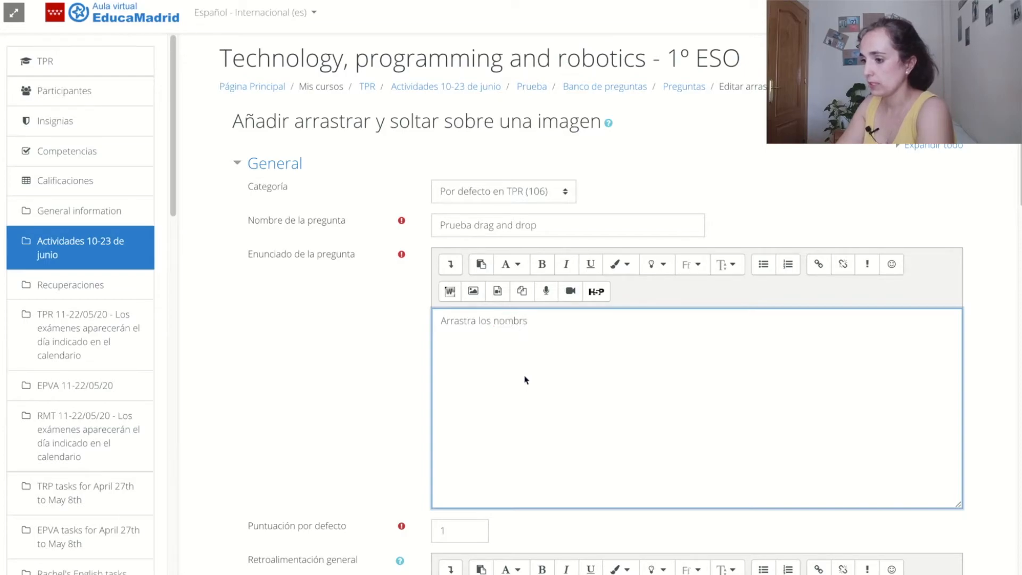
text(de cada hueso a)
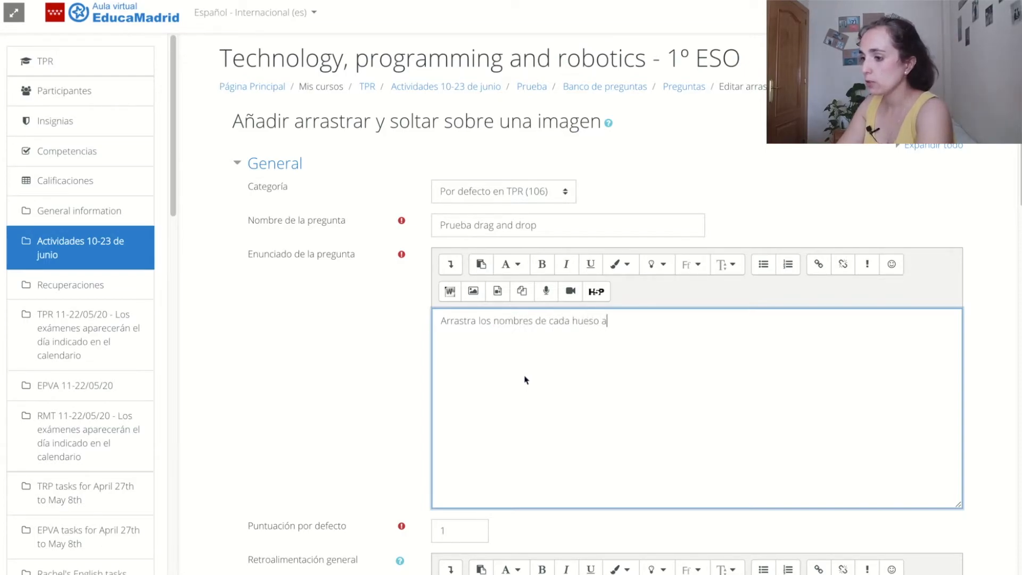
text( su lugar)
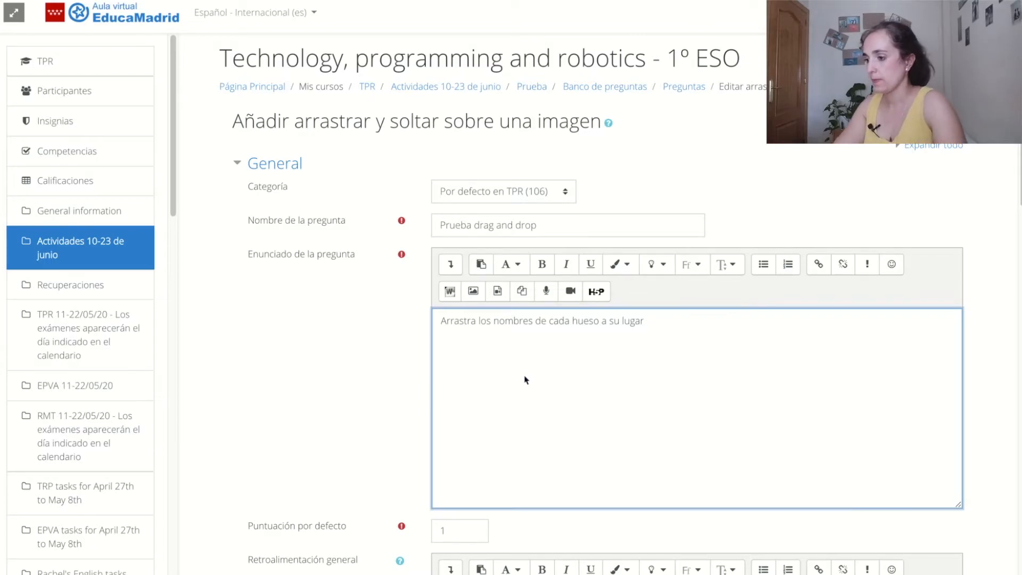
Upload the image file "th (7).jpeg" as the background image of the question.
scroll(526, 379, down, 2)
scroll(520, 380, down, 3)
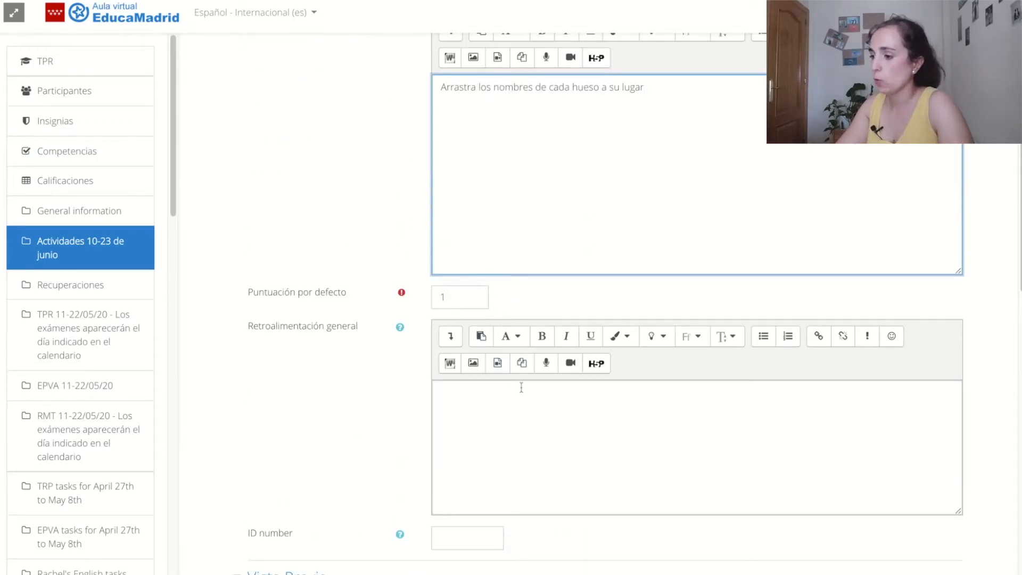
scroll(522, 387, down, 5)
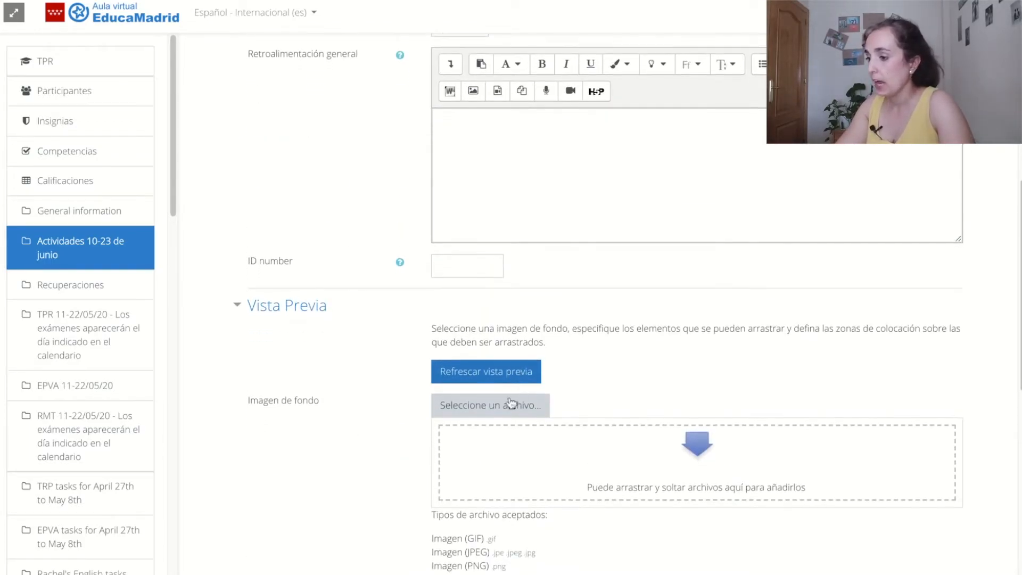
click(502, 406)
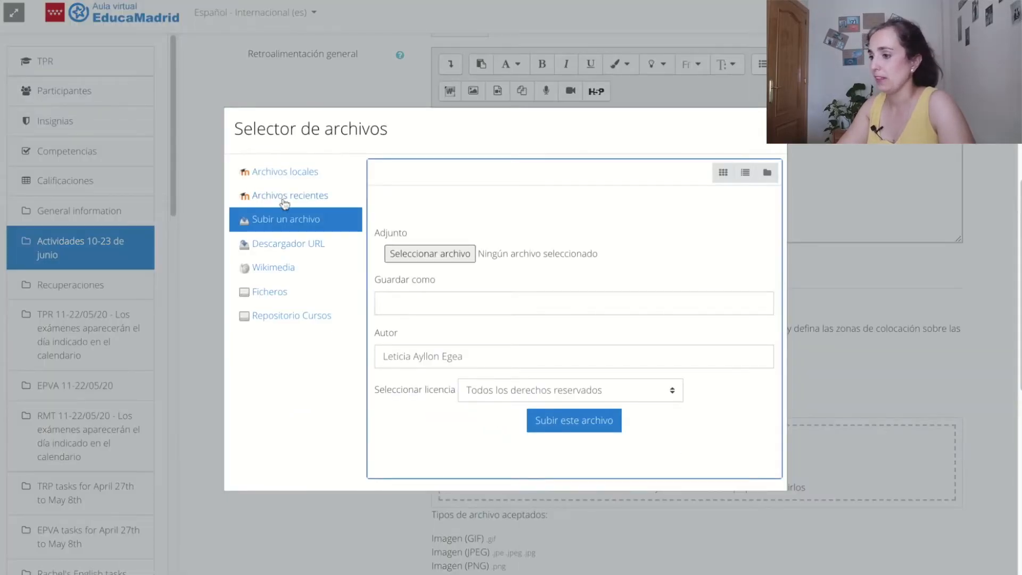
click(404, 257)
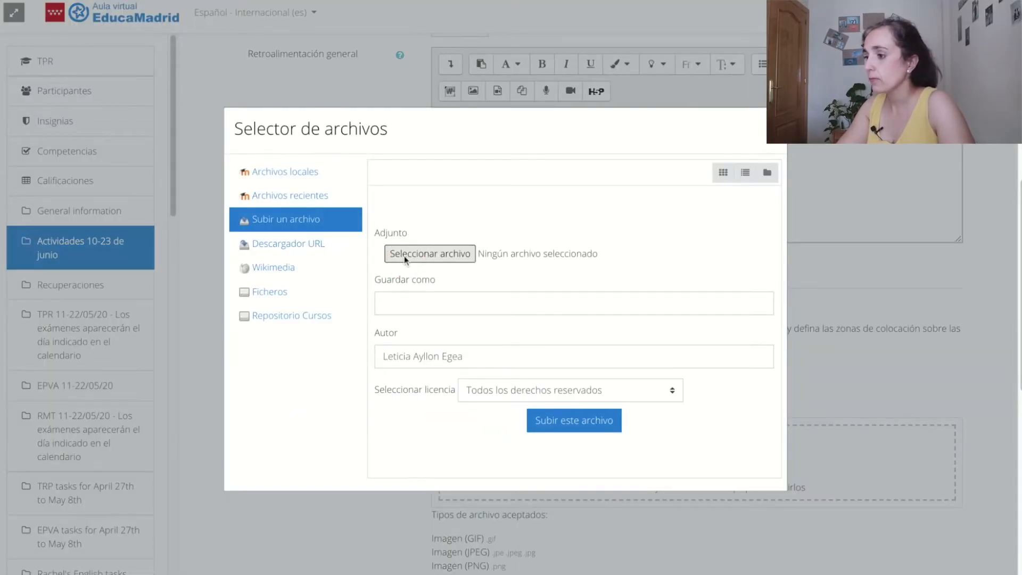
click(454, 253)
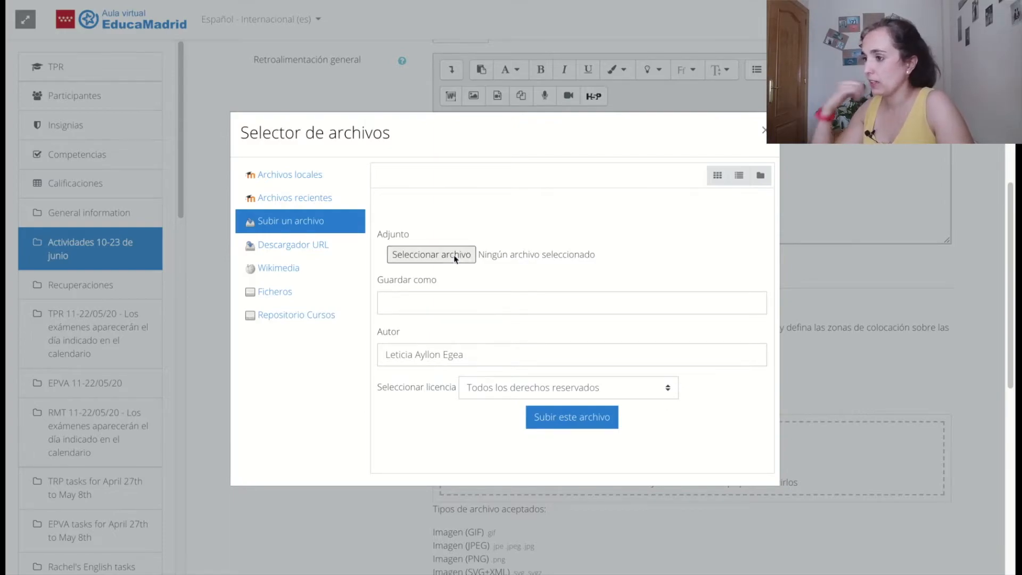
click(725, 260)
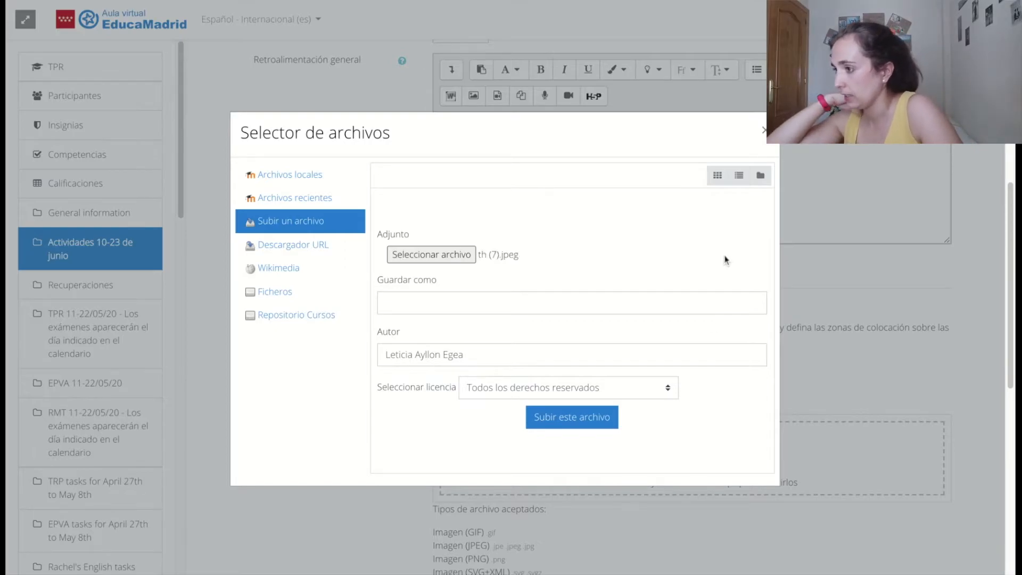
click(560, 421)
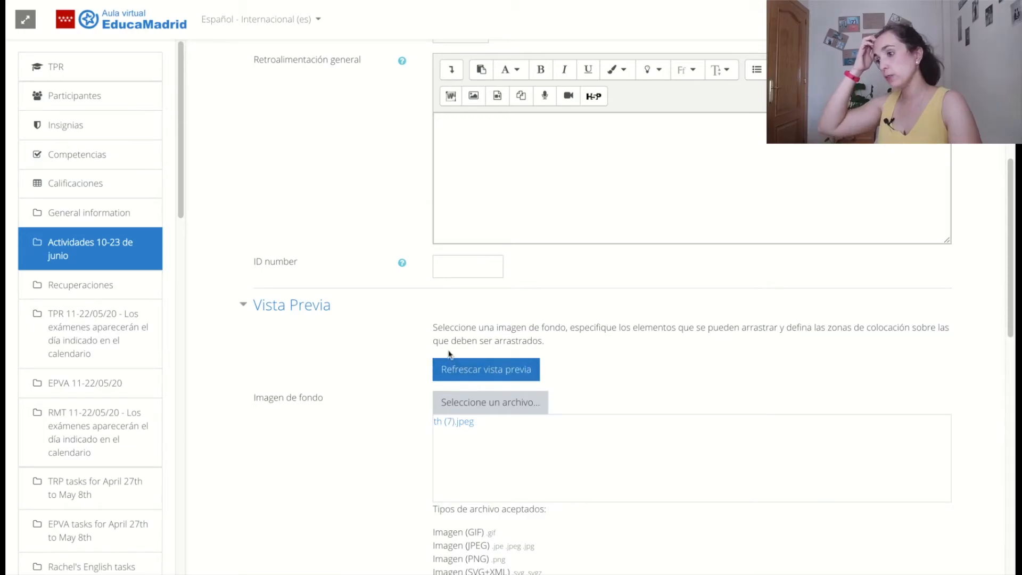
Set Elemento arrastrable 1 to Texto arrastrable with the text "Húmero".
scroll(329, 394, down, 10)
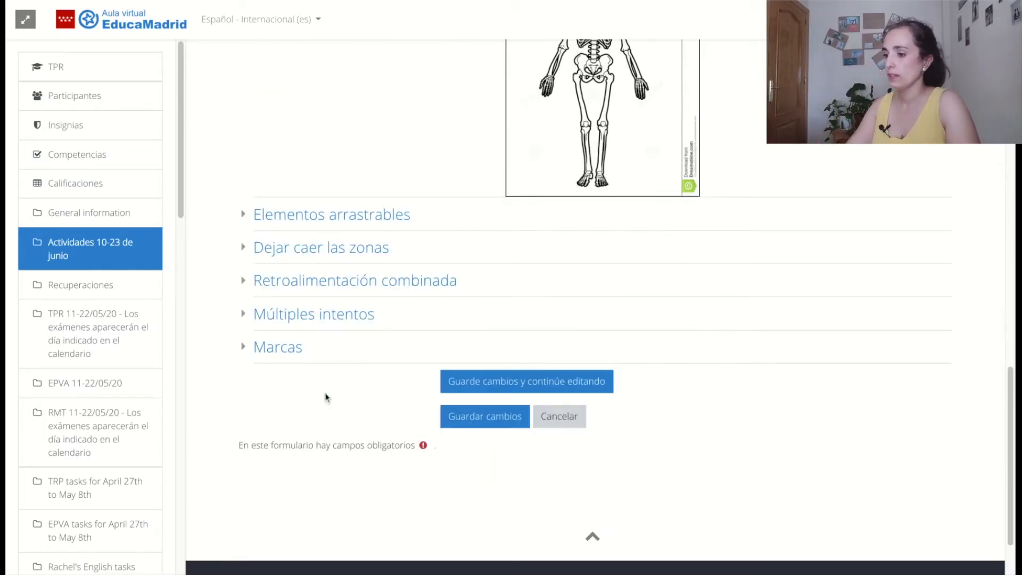
click(344, 214)
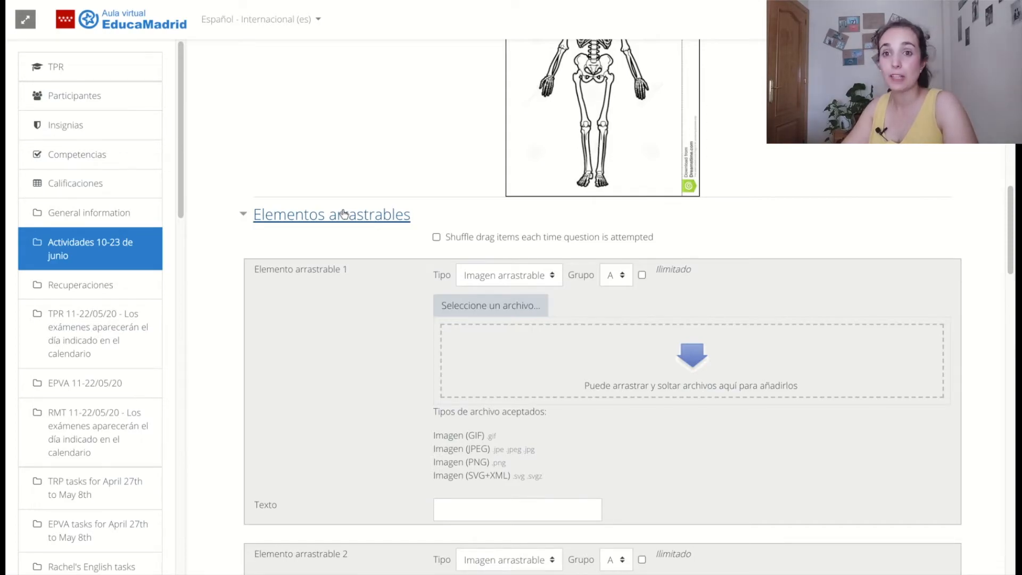
click(547, 280)
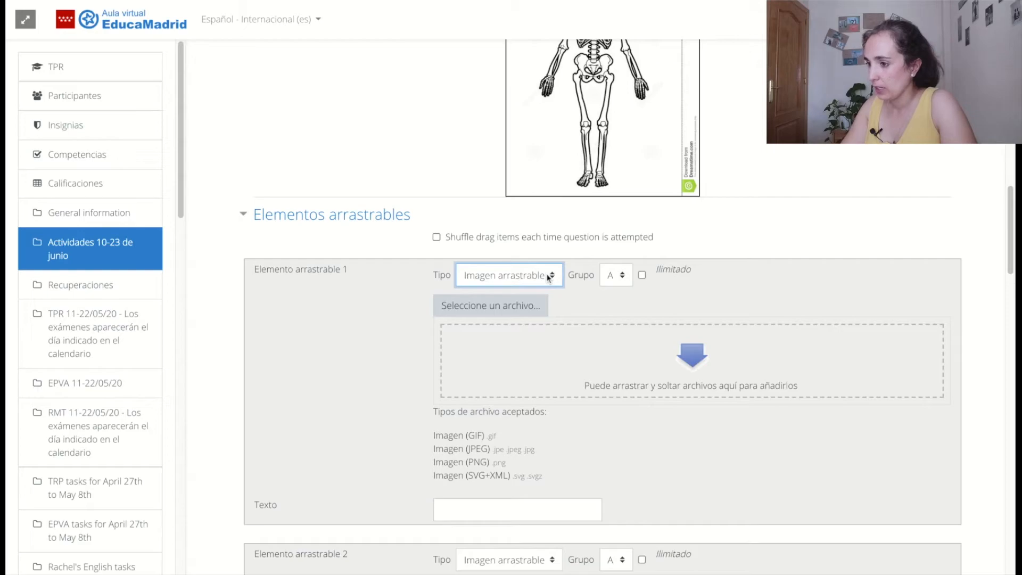
click(530, 296)
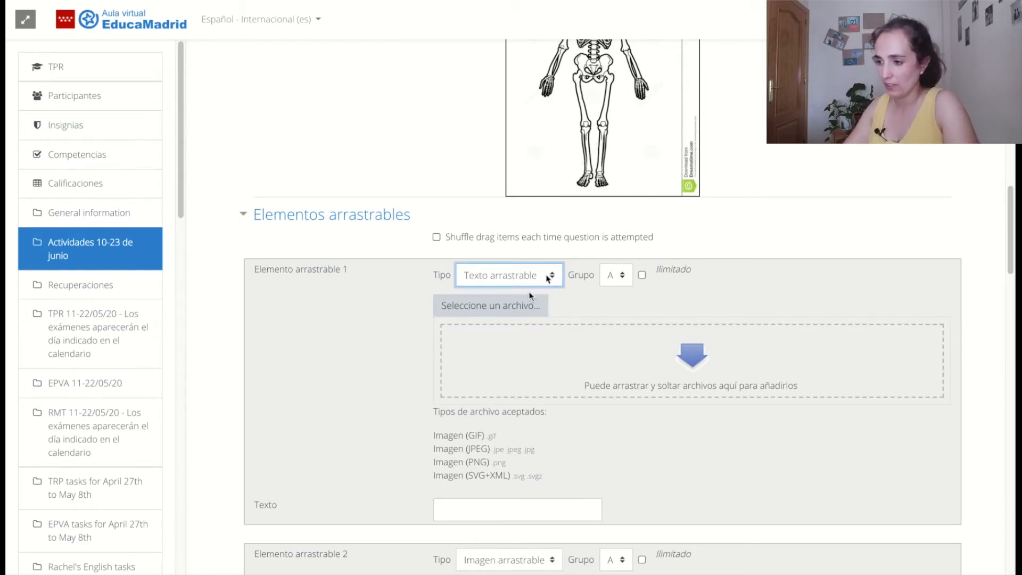
scroll(544, 320, down, 1)
click(515, 483)
text(Húmero)
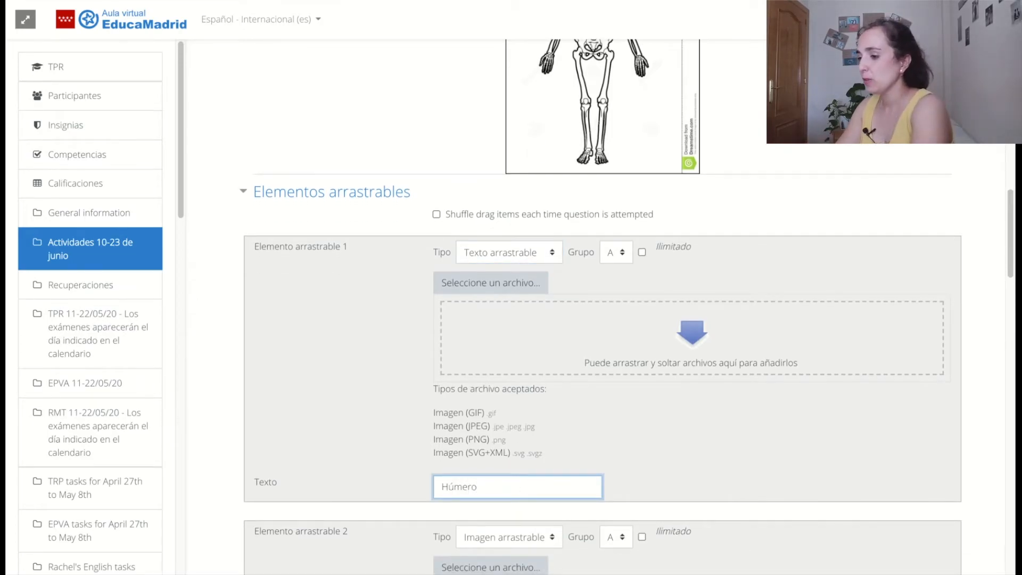
Set Elemento arrastrable 2 to Texto arrastrable with the text "Fémur".
scroll(553, 478, down, 3)
scroll(552, 478, down, 2)
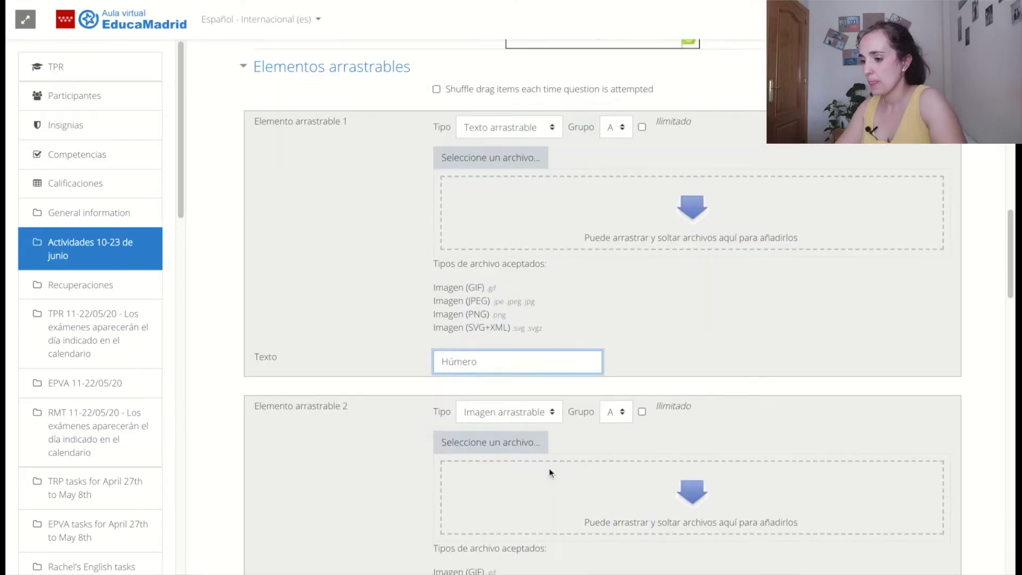
click(550, 414)
click(545, 427)
scroll(532, 479, down, 6)
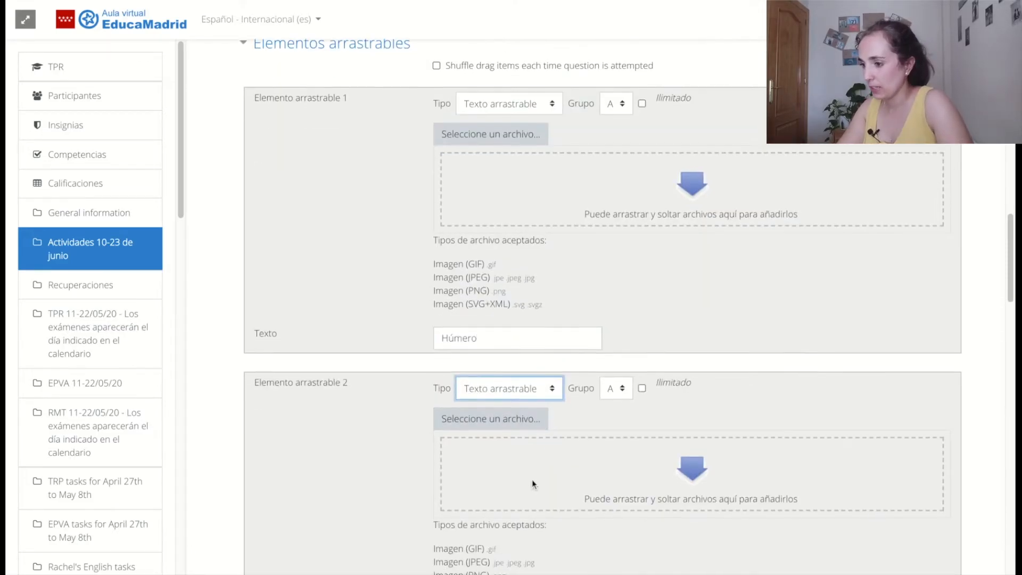
click(508, 501)
text(Fémur)
Set Elemento arrastrable 3 to Texto arrastrable with the text "Esternón".
scroll(607, 472, down, 8)
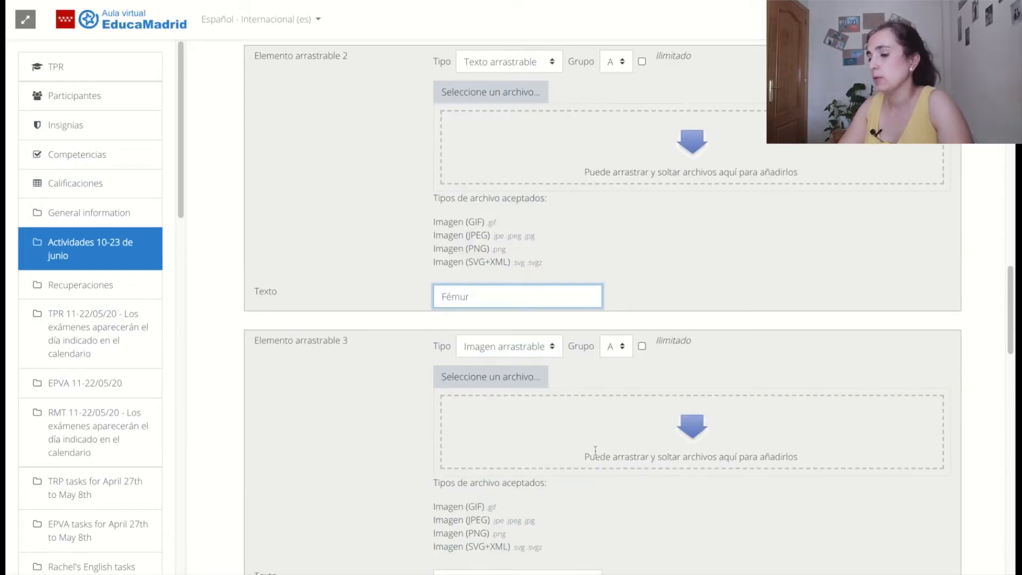
click(531, 346)
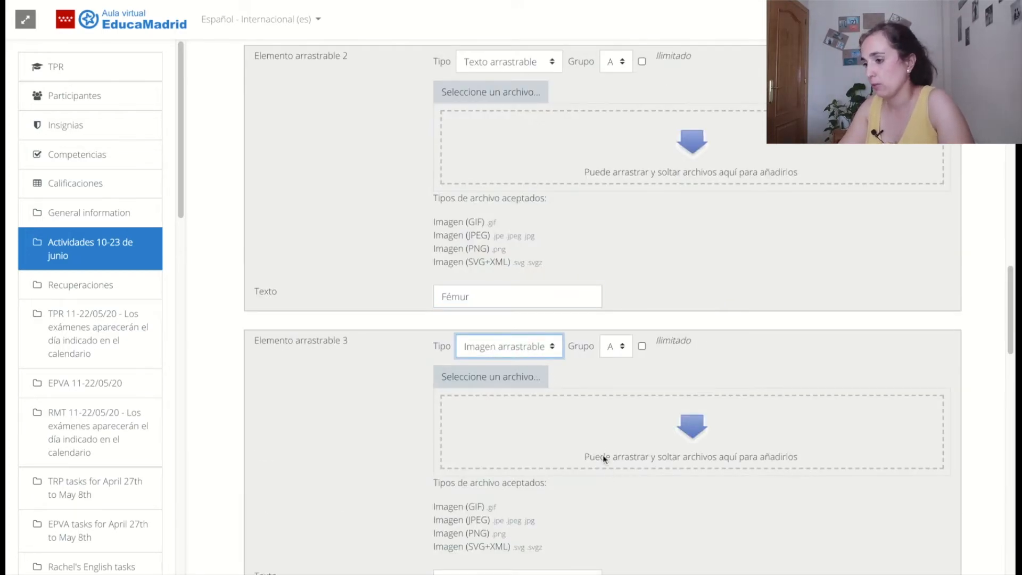
key(Up)
scroll(589, 457, down, 9)
click(500, 351)
text(Esternón)
Add blanks for 3 more draggable items after Elemento arrastrable 6.
scroll(502, 355, down, 20)
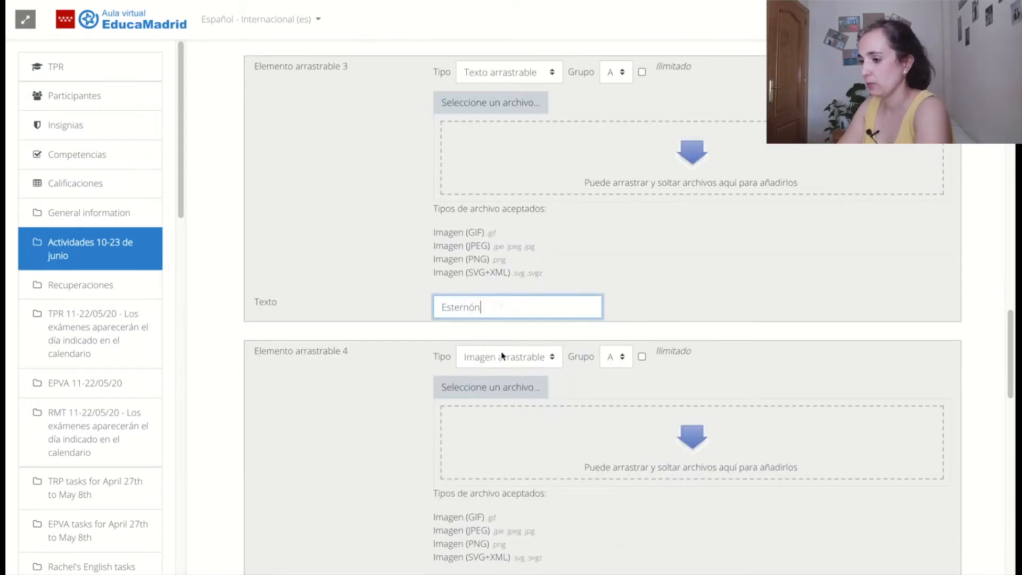
click(537, 359)
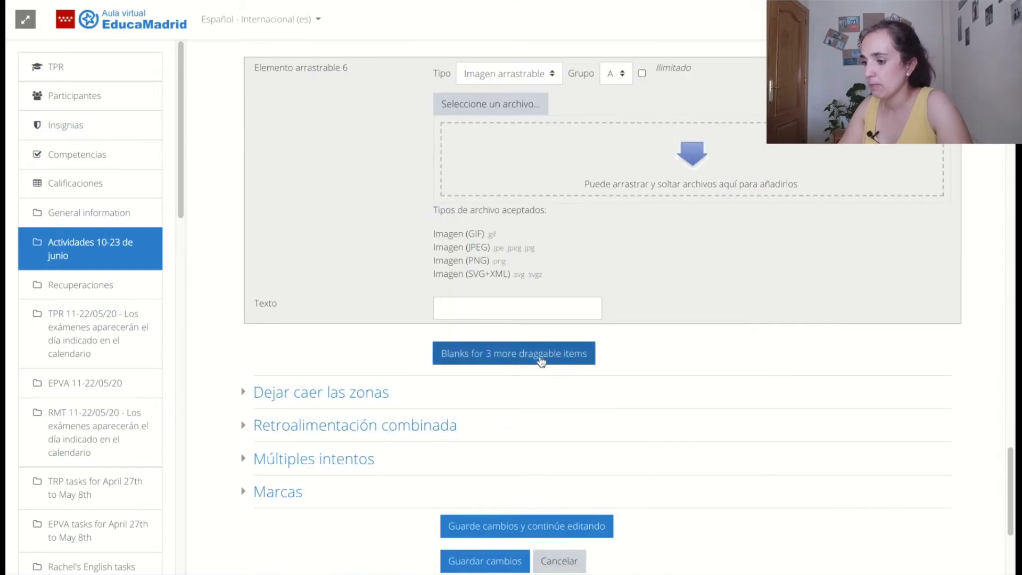
In Dejar caer las zonas, assign Húmero to zone 1, Fémur to zone 2 and Esternón to zone 3.
click(357, 391)
scroll(372, 429, down, 2)
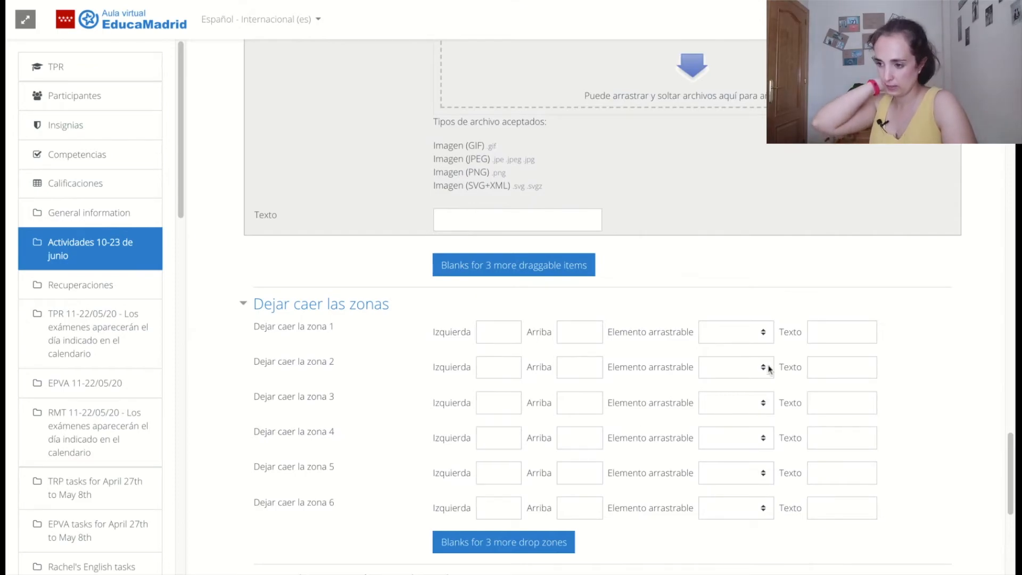
click(754, 339)
click(756, 364)
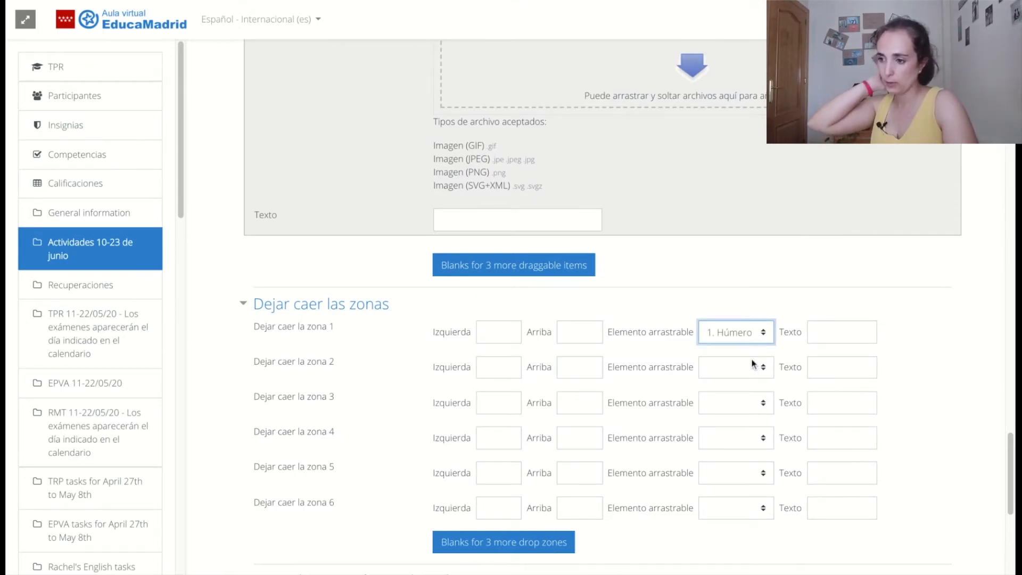
click(753, 367)
click(757, 410)
click(757, 409)
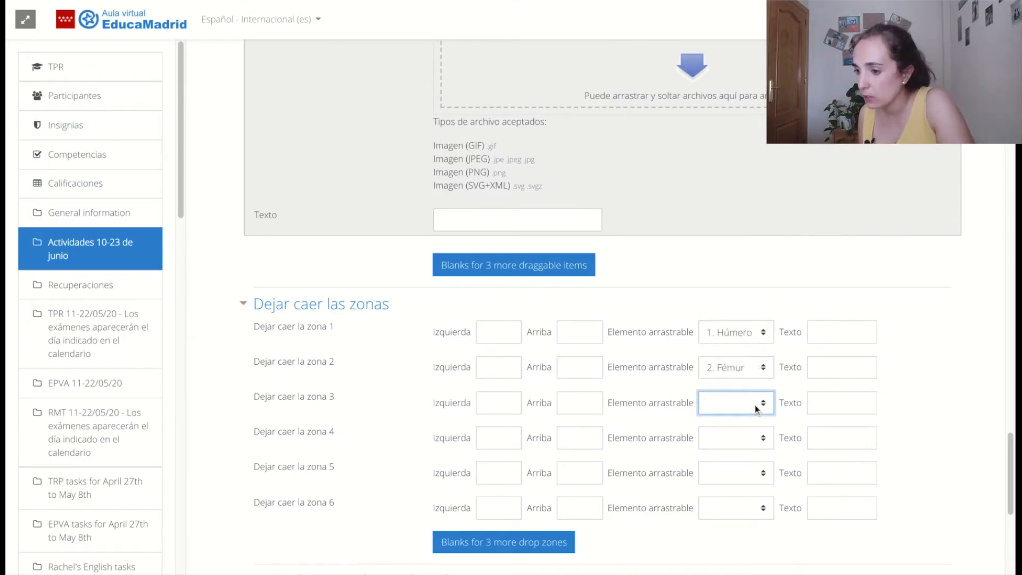
Place the labels on the skeleton preview: Esternón on the chest (about 112, 110), Fémur beside the thigh (165, 236), Húmero beside the upper arm (38, 124).
scroll(497, 299, up, 20)
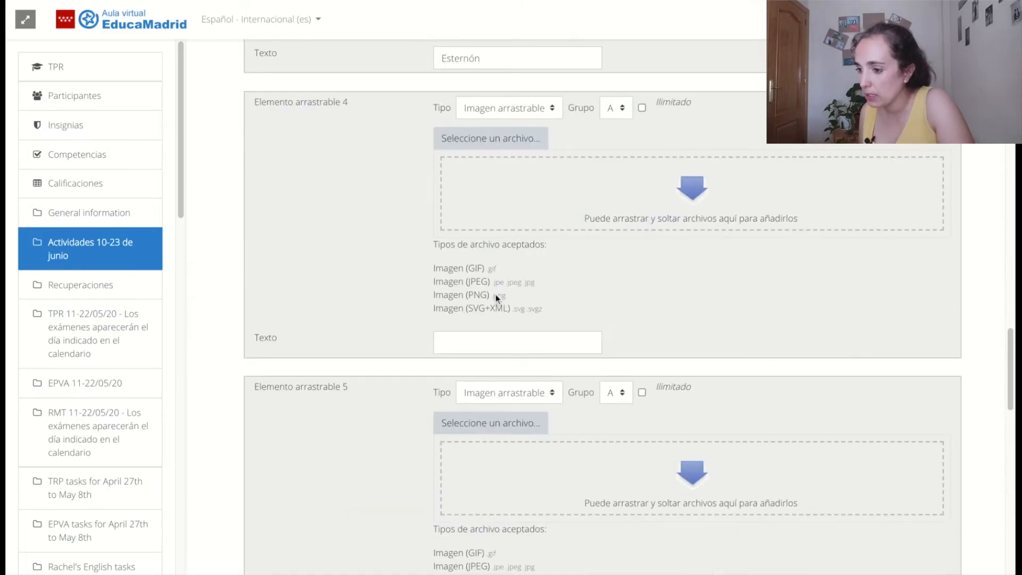
scroll(496, 298, up, 1)
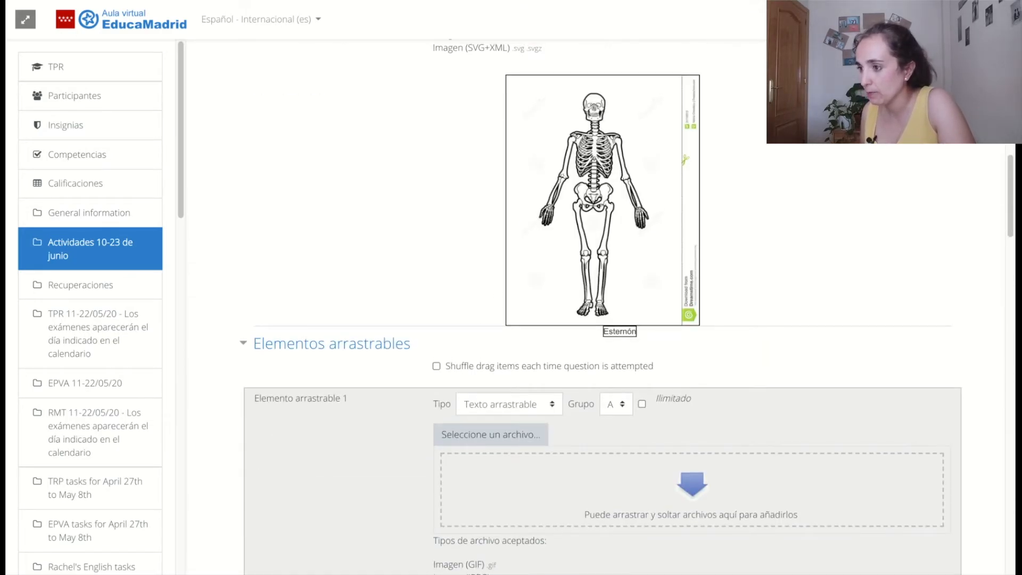
scroll(446, 294, up, 3)
drag(624, 417, 597, 235)
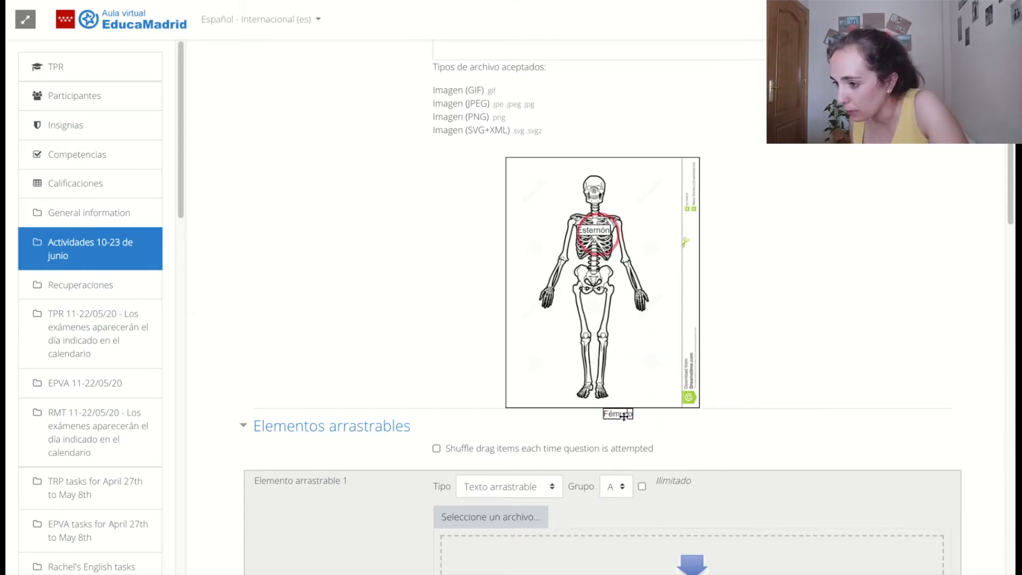
click(618, 414)
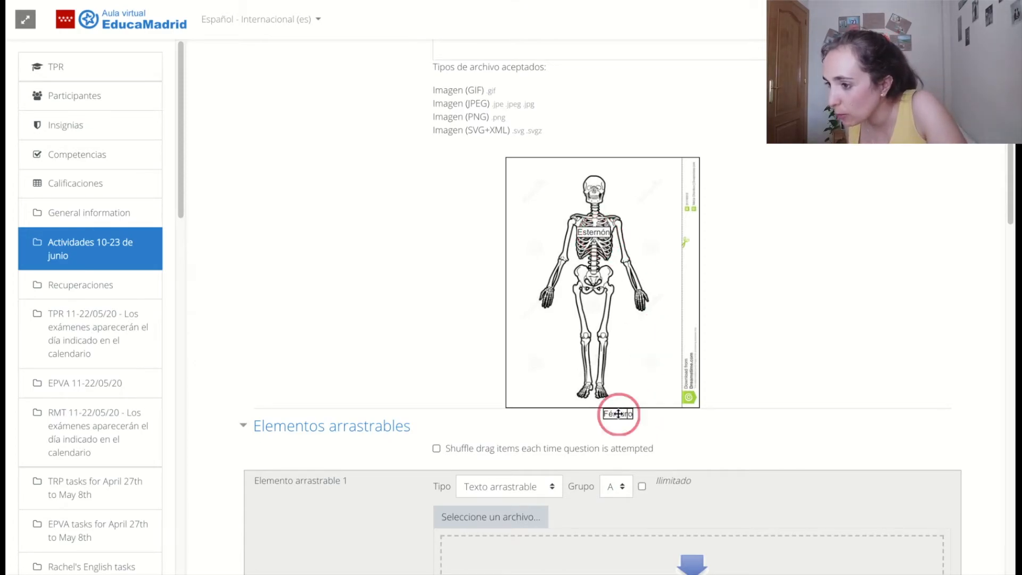
drag(619, 414, 623, 313)
drag(619, 414, 551, 243)
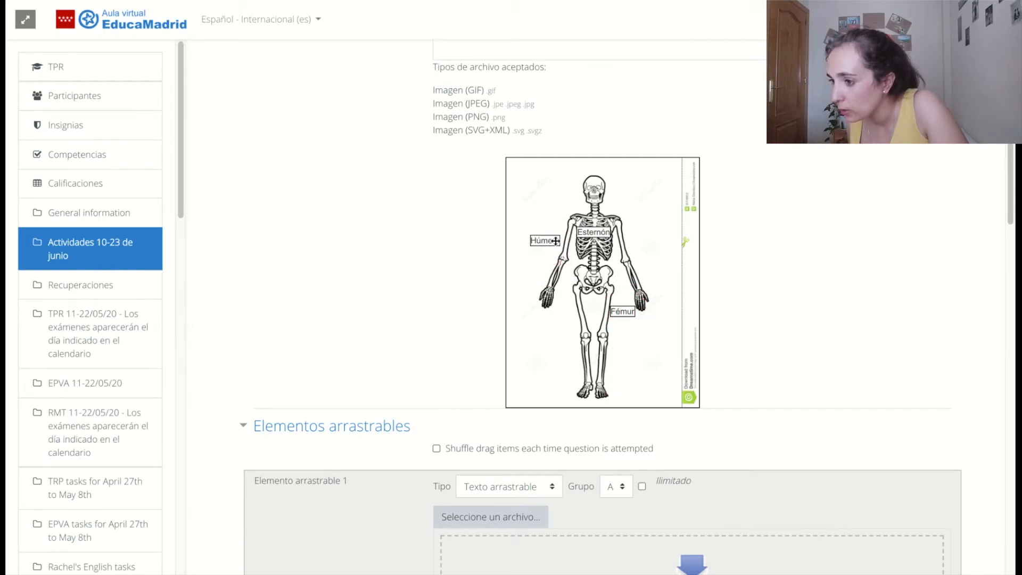
Check the coordinates filled in for the three drop zones and save the drag-and-drop question.
scroll(433, 333, down, 20)
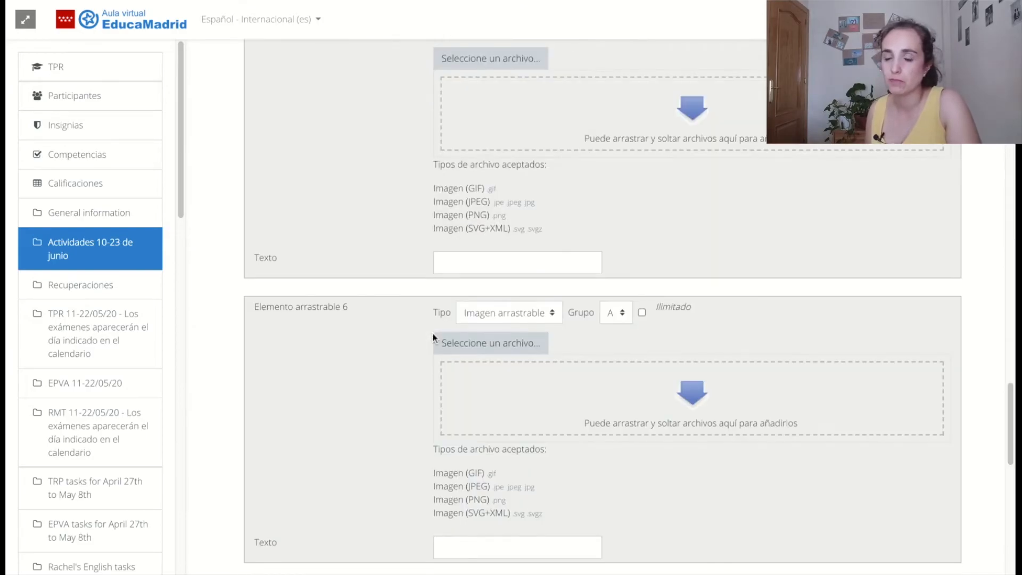
scroll(433, 334, up, 5)
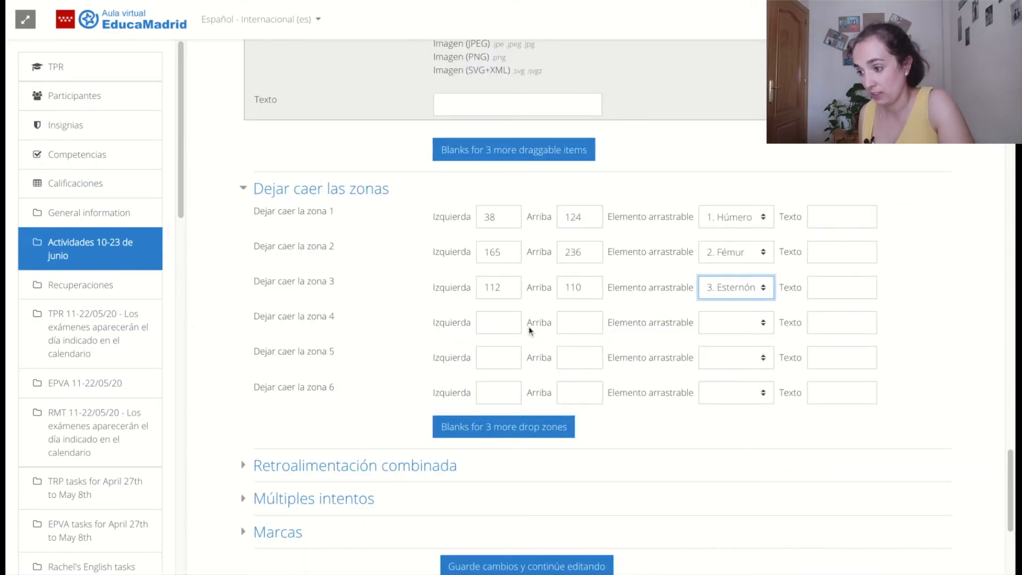
scroll(355, 448, down, 2)
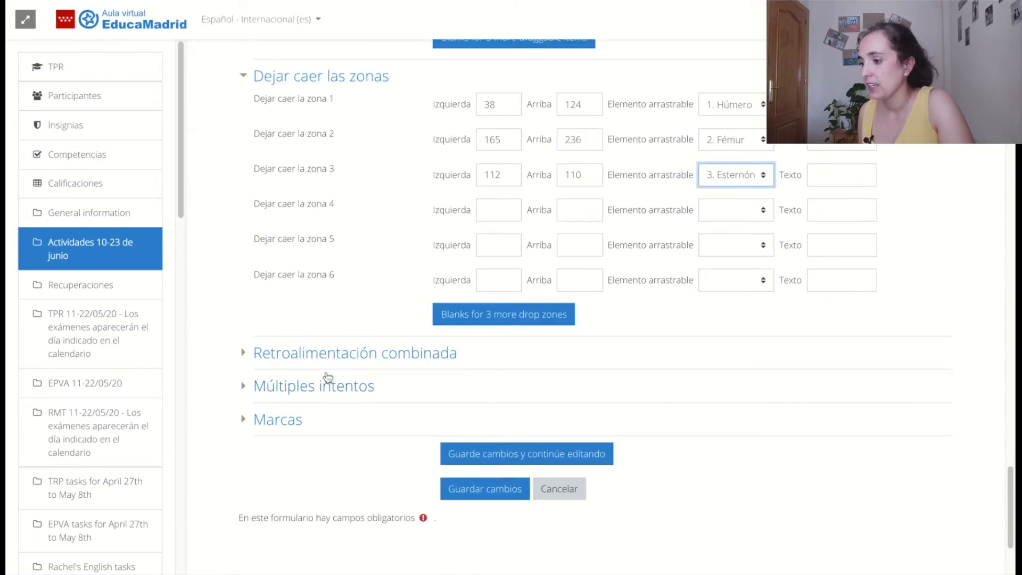
click(499, 494)
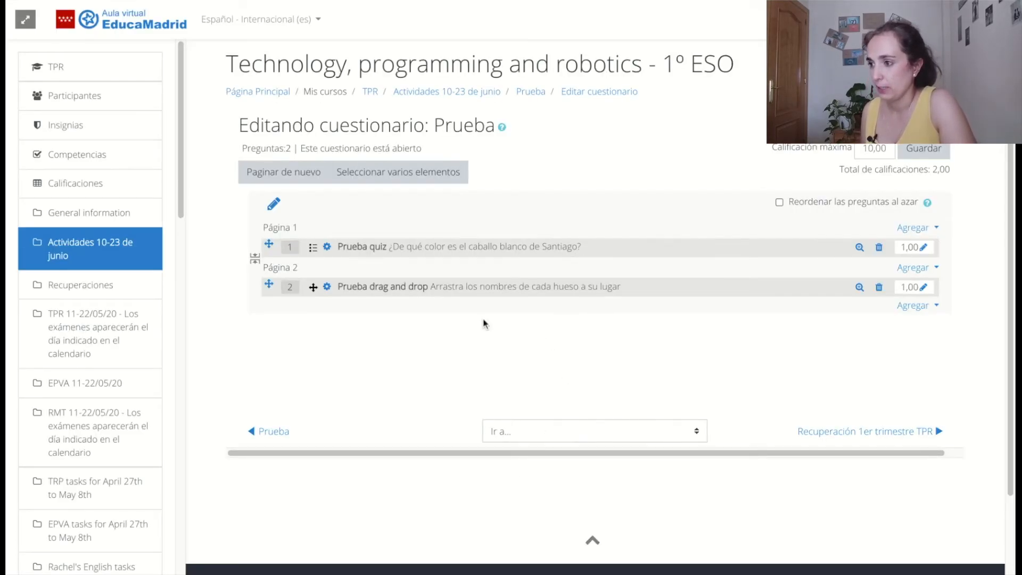
Preview the question Prueba drag and drop and place Húmero by the upper arm, Fémur by the thigh and Esternón on the chest.
click(859, 288)
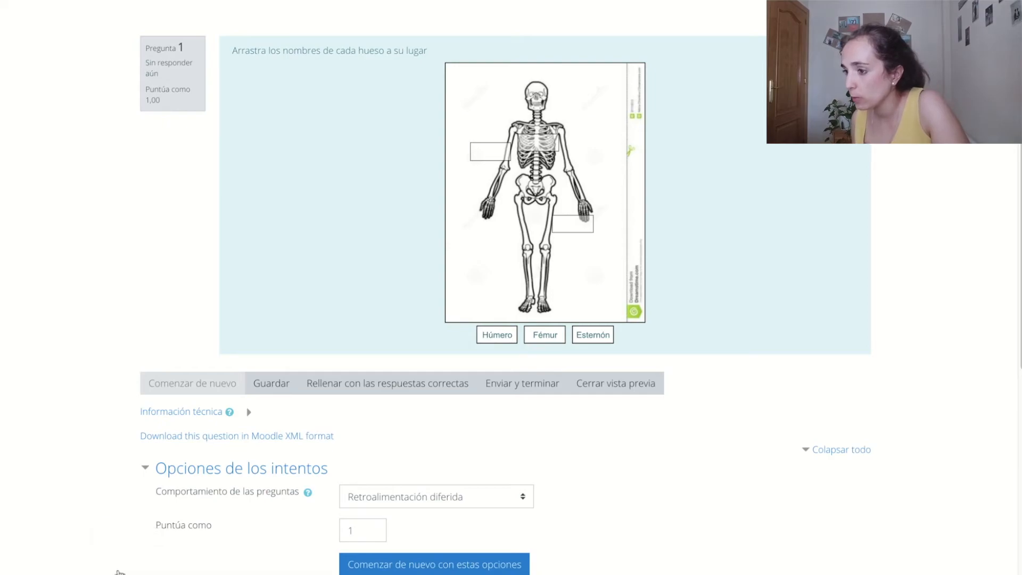
drag(497, 339, 572, 224)
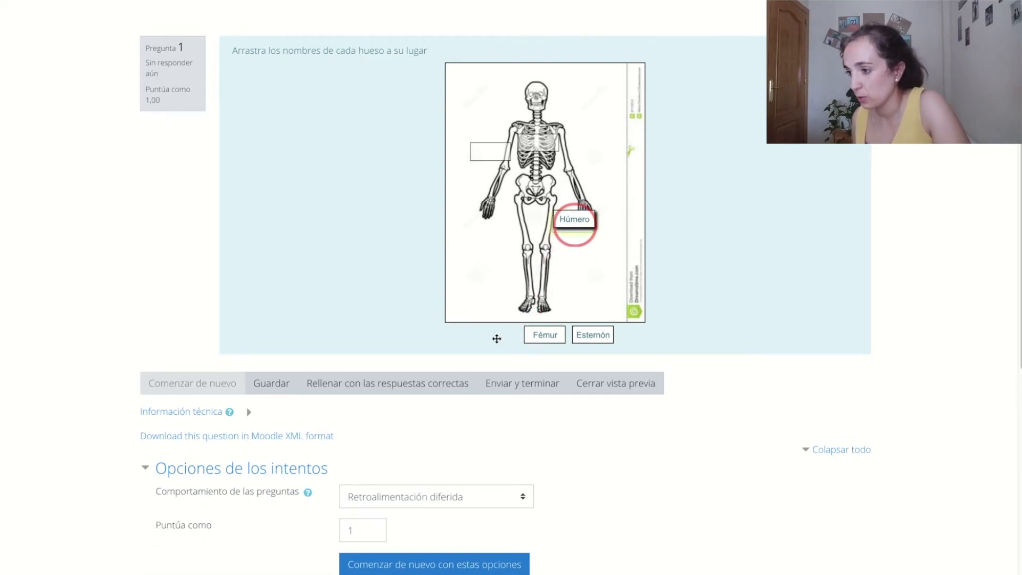
drag(573, 224, 490, 152)
drag(552, 336, 580, 223)
drag(599, 336, 539, 143)
Submit and finish the preview attempt, and look over the finished question and its attempt and display options.
scroll(478, 347, down, 6)
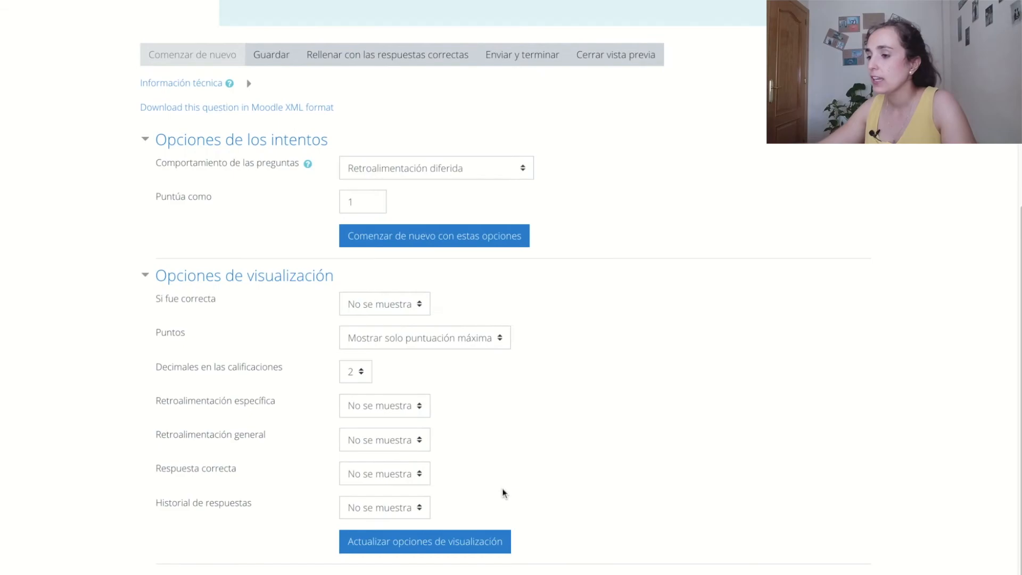
scroll(491, 409, up, 6)
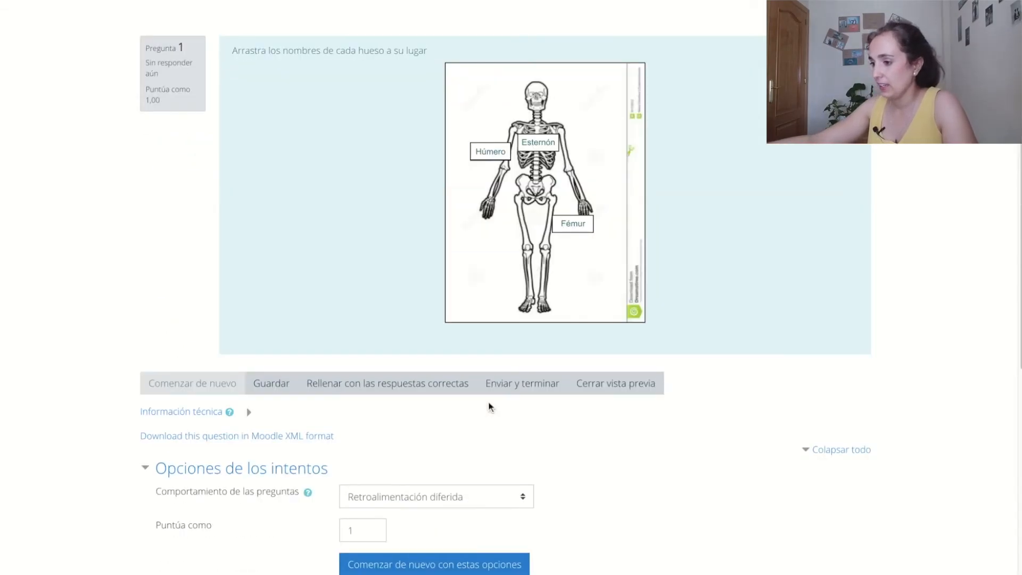
click(524, 394)
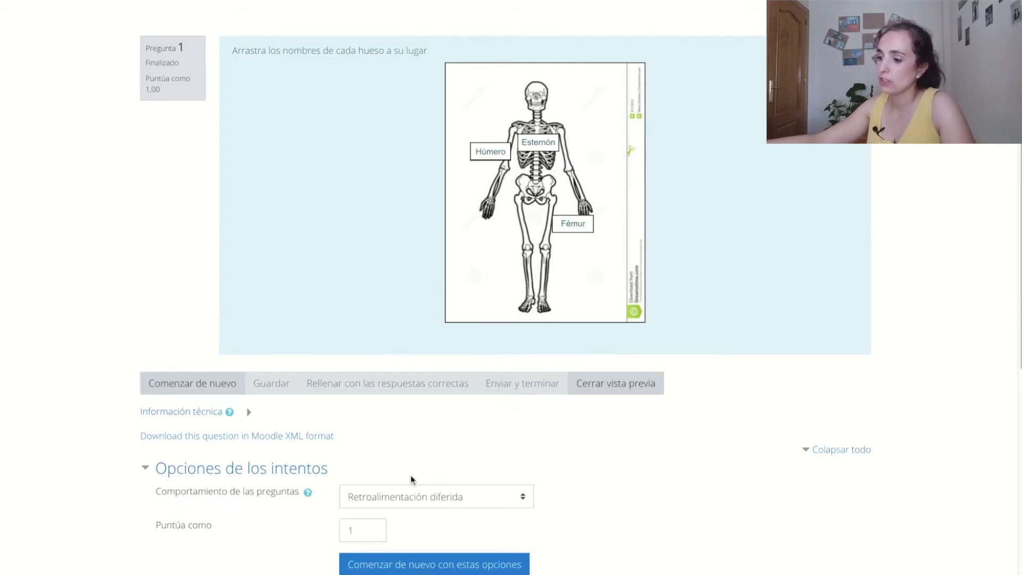
scroll(548, 424, down, 6)
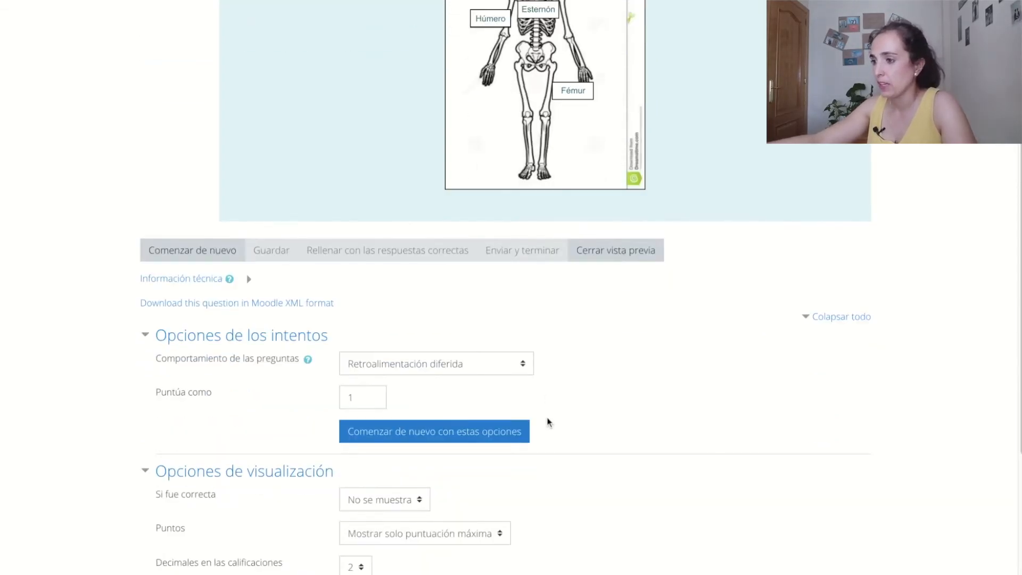
scroll(548, 424, up, 6)
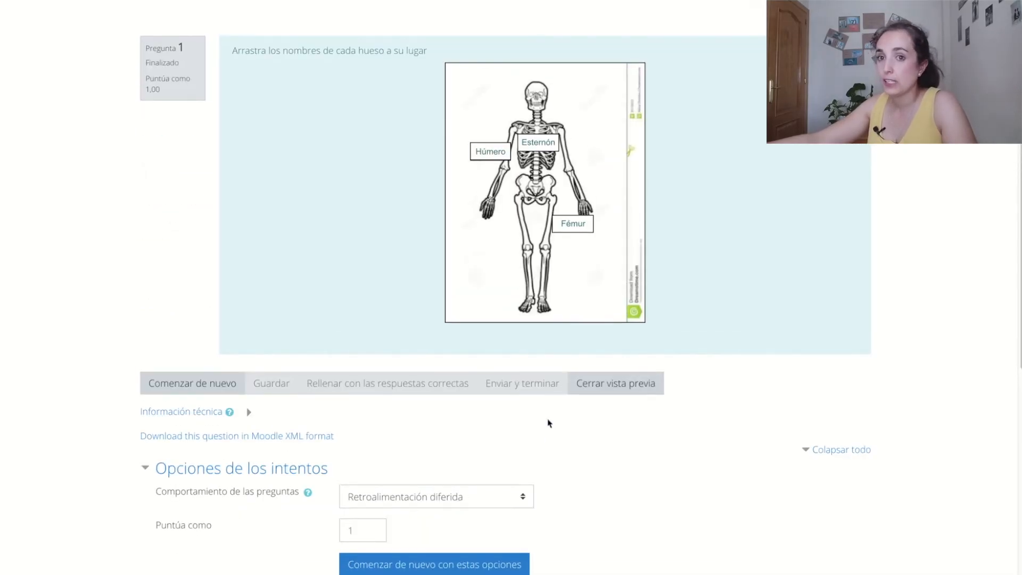